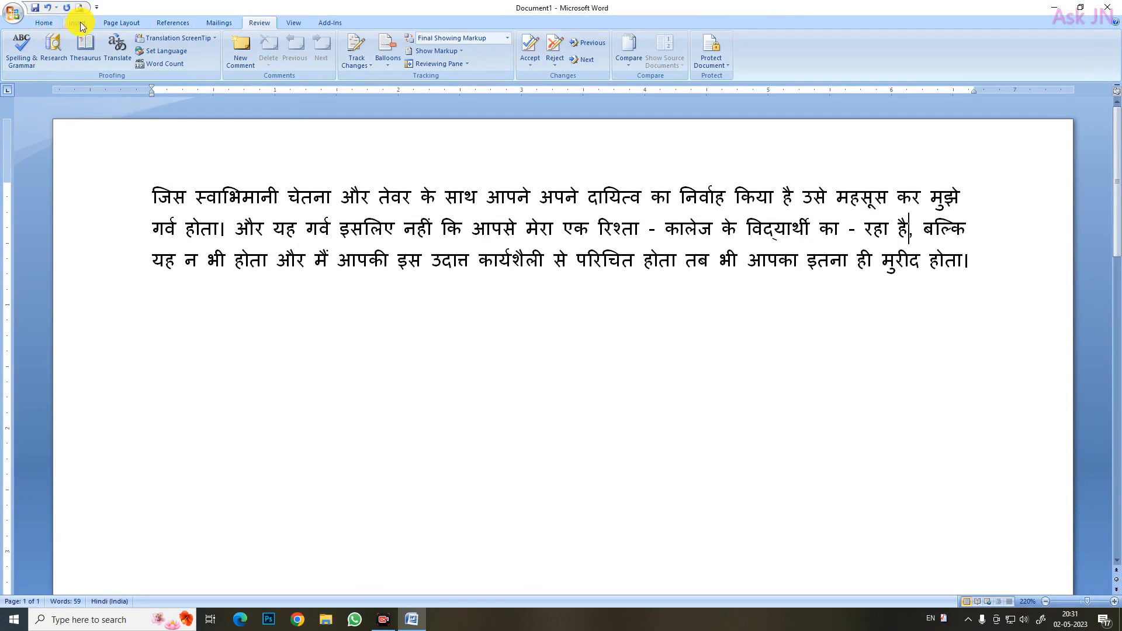
{"action": "left_click", "coordinate": [77, 23]}
{"action": "left_click", "coordinate": [121, 23]}
{"action": "left_click", "coordinate": [167, 24]}
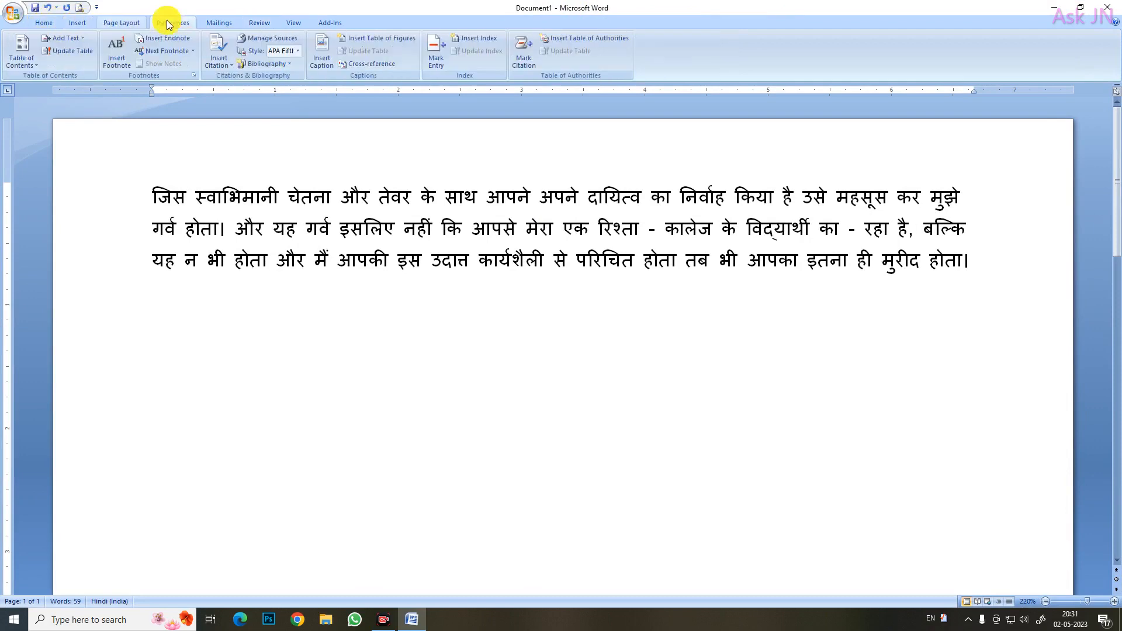
{"action": "left_click", "coordinate": [44, 23]}
{"action": "left_click", "coordinate": [77, 23]}
{"action": "left_click", "coordinate": [44, 23]}
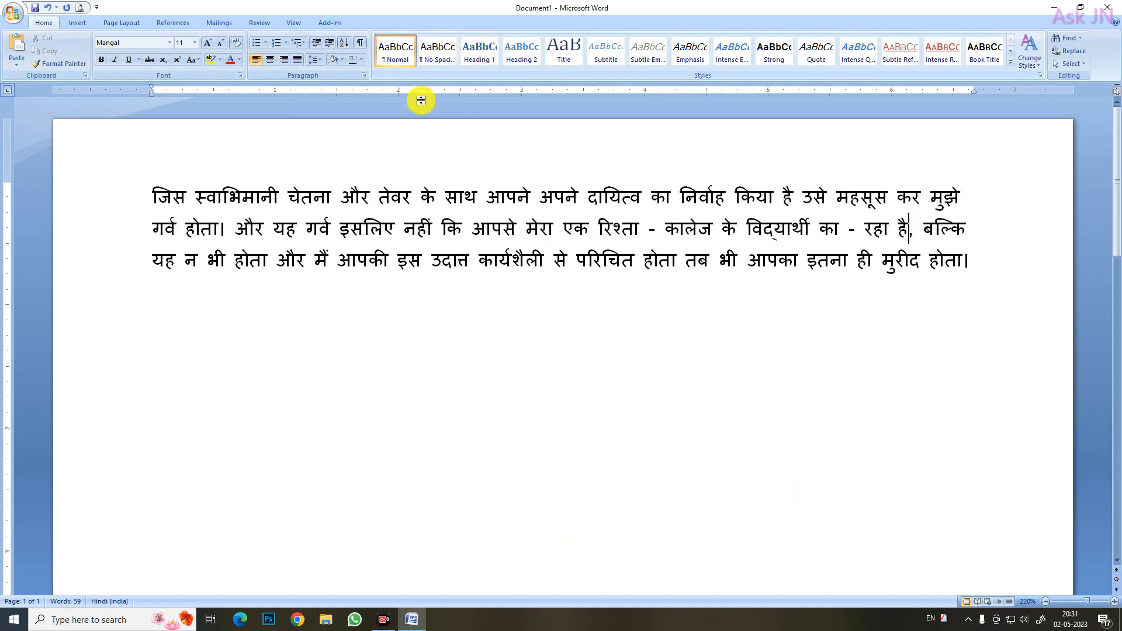
{"action": "left_click", "coordinate": [82, 23]}
{"action": "left_click", "coordinate": [118, 21]}
{"action": "left_click", "coordinate": [165, 23]}
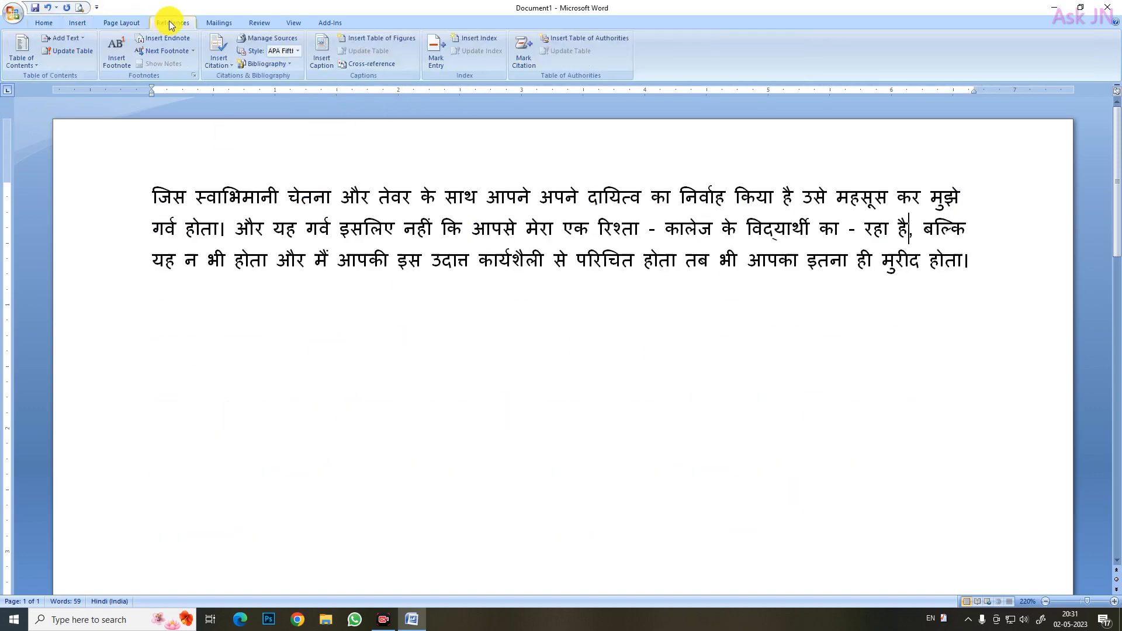
{"action": "left_click", "coordinate": [210, 24]}
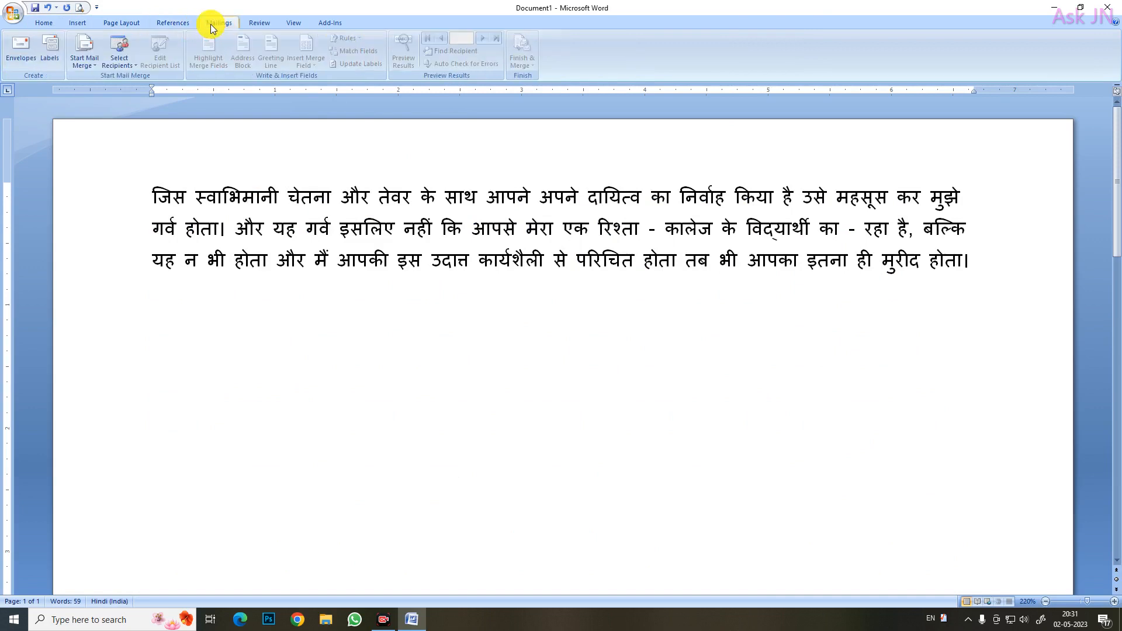
{"action": "left_click", "coordinate": [175, 25]}
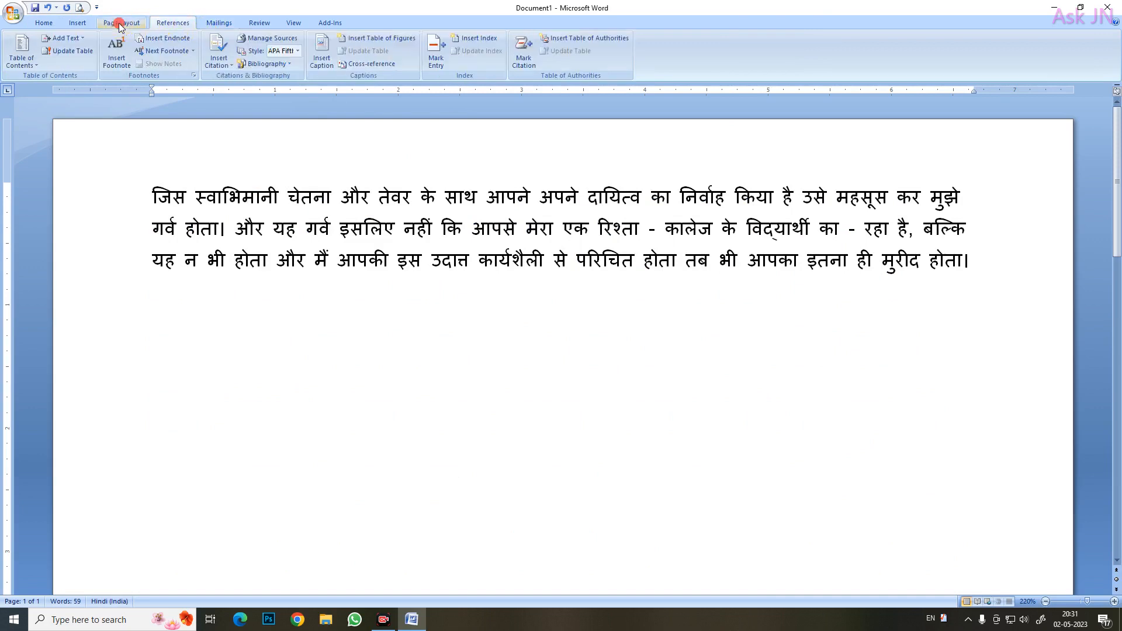
{"action": "left_click", "coordinate": [120, 24]}
{"action": "left_click", "coordinate": [80, 22]}
{"action": "left_click", "coordinate": [46, 25]}
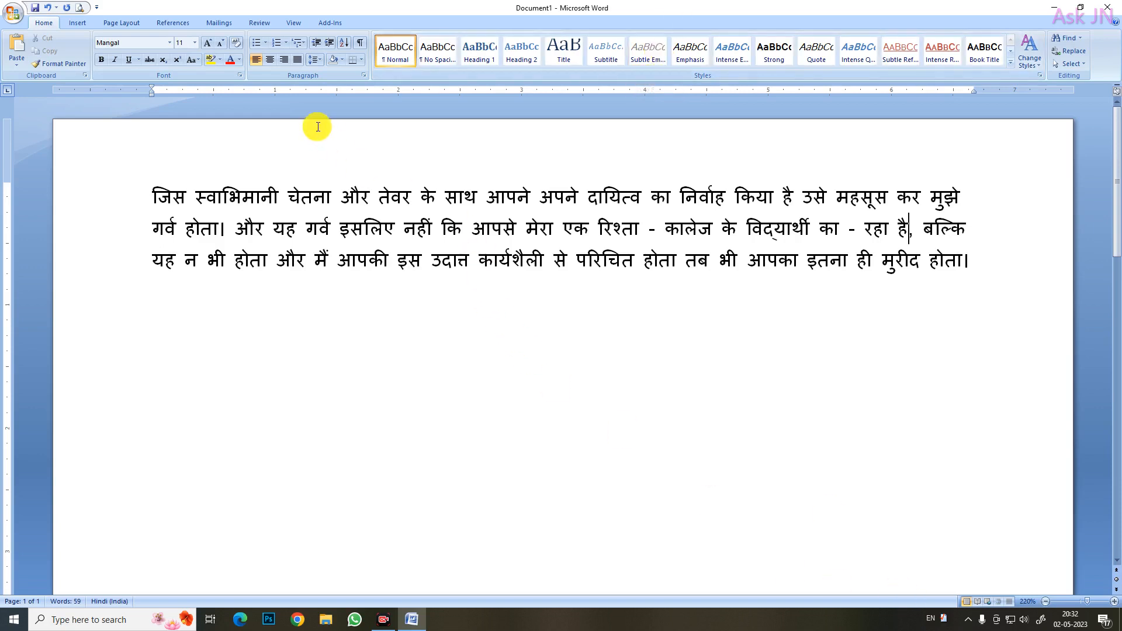
{"action": "left_click", "coordinate": [299, 238]}
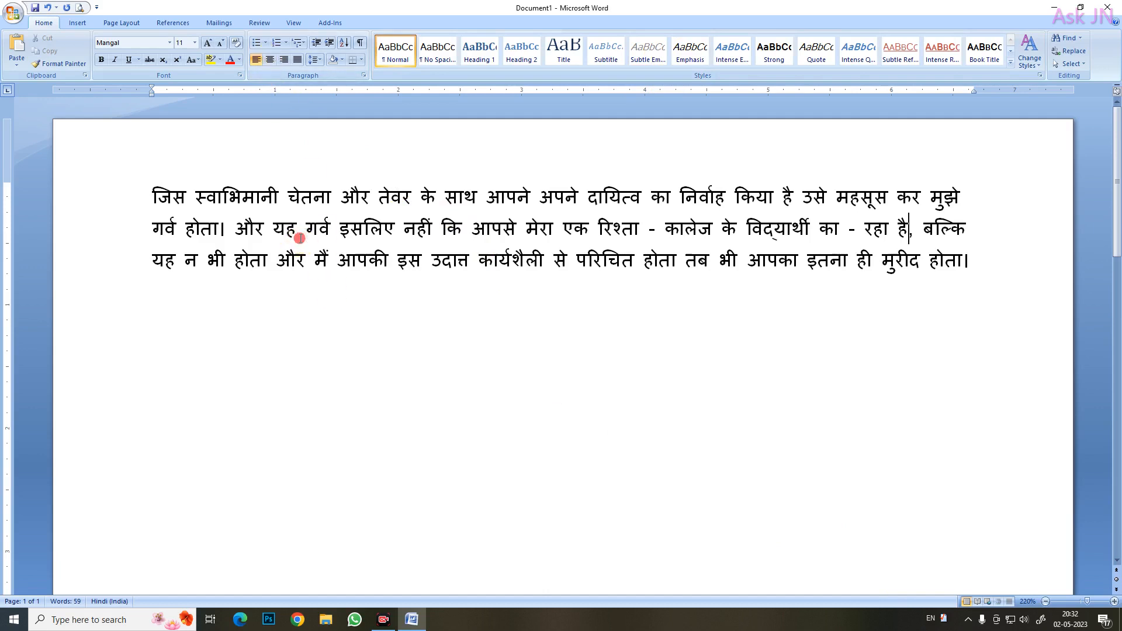
{"action": "left_click", "coordinate": [278, 229]}
{"action": "left_click_drag", "start_coordinate": [280, 229], "coordinate": [295, 227]}
{"action": "left_click", "coordinate": [310, 232]}
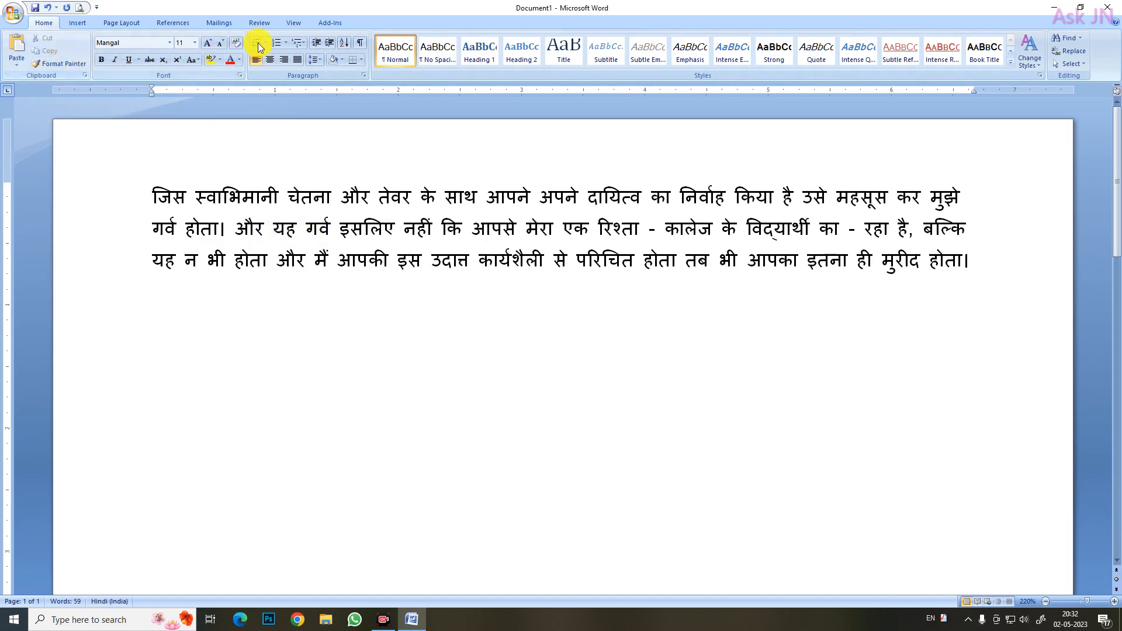
{"action": "right_click", "coordinate": [359, 228]}
{"action": "left_click", "coordinate": [287, 225]}
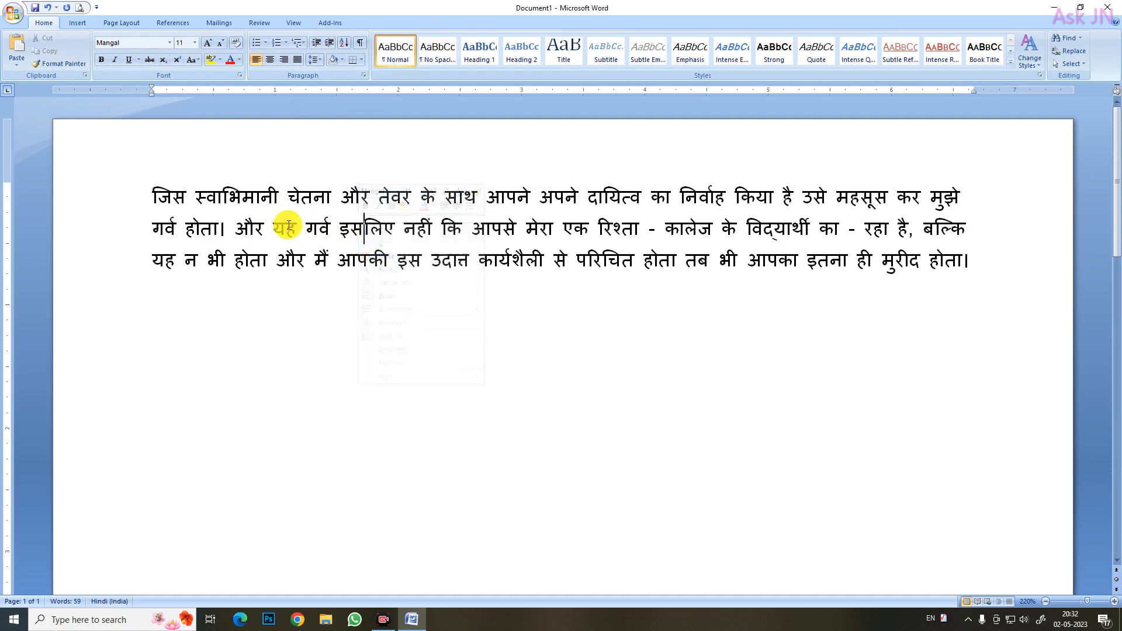
{"action": "right_click", "coordinate": [286, 224]}
{"action": "left_click", "coordinate": [476, 256]}
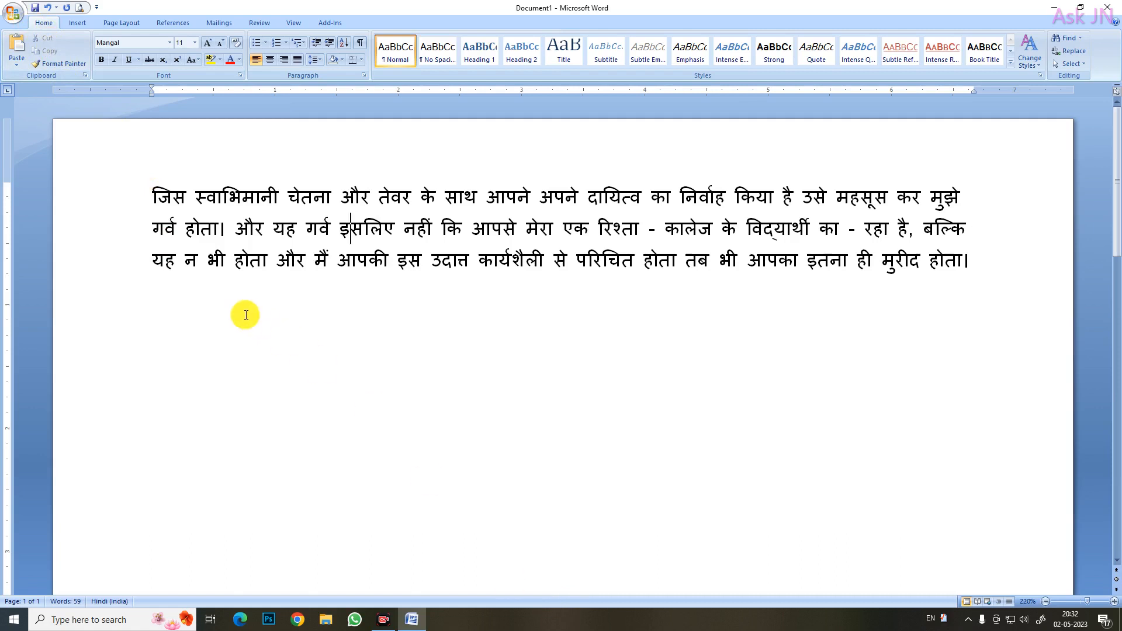
{"action": "left_click", "coordinate": [17, 62]}
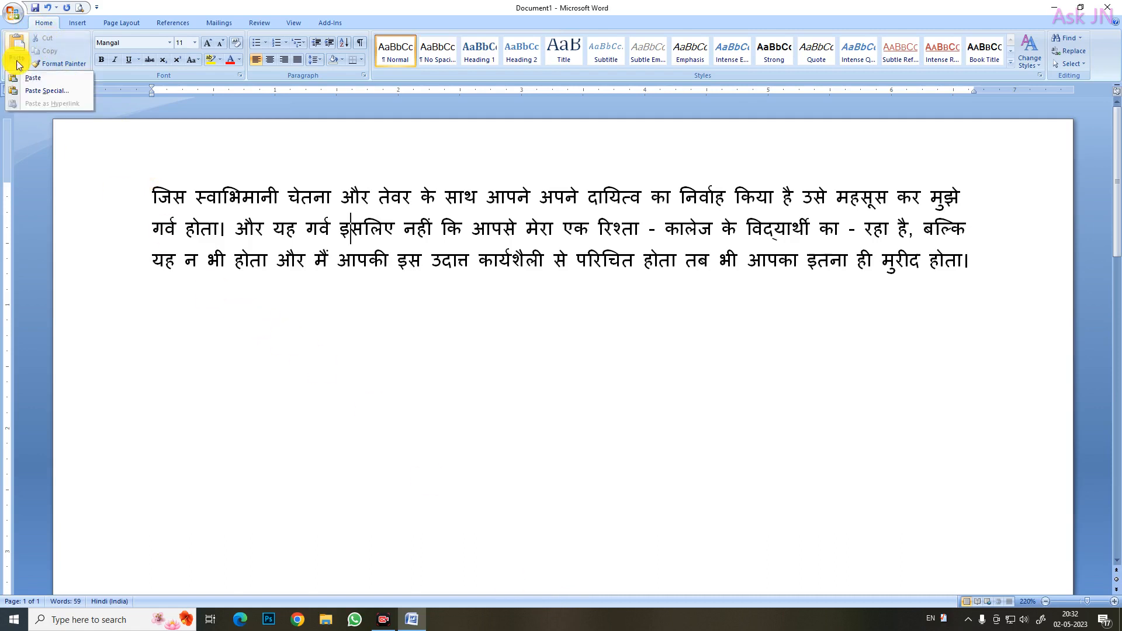
{"action": "left_click", "coordinate": [266, 233]}
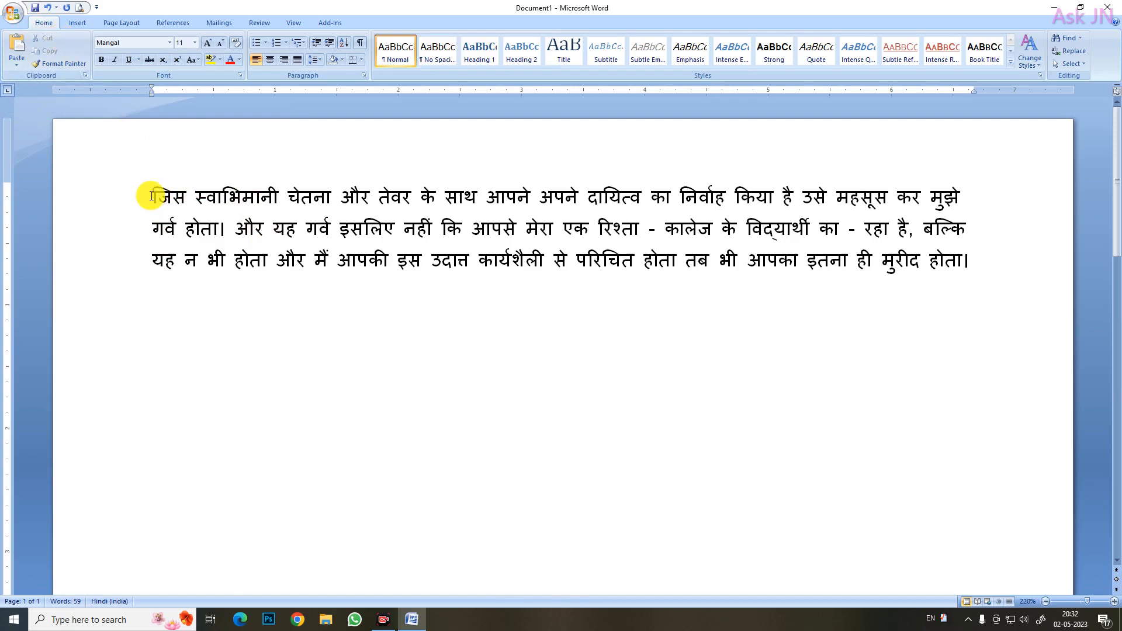
{"action": "left_click_drag", "start_coordinate": [199, 197], "coordinate": [276, 196]}
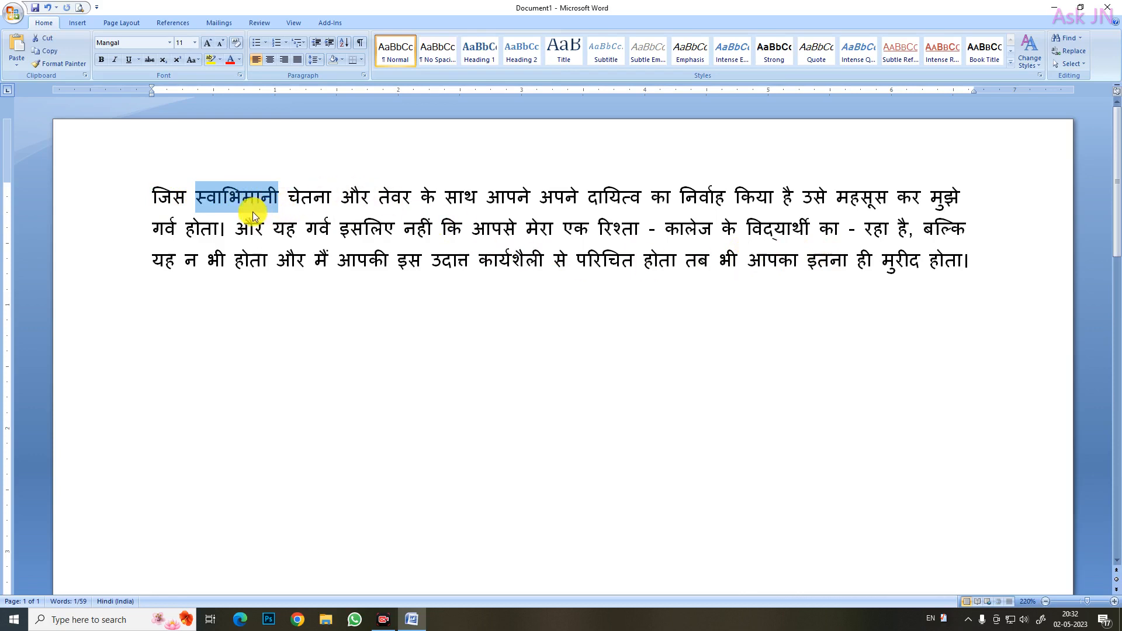
{"action": "left_click", "coordinate": [247, 231]}
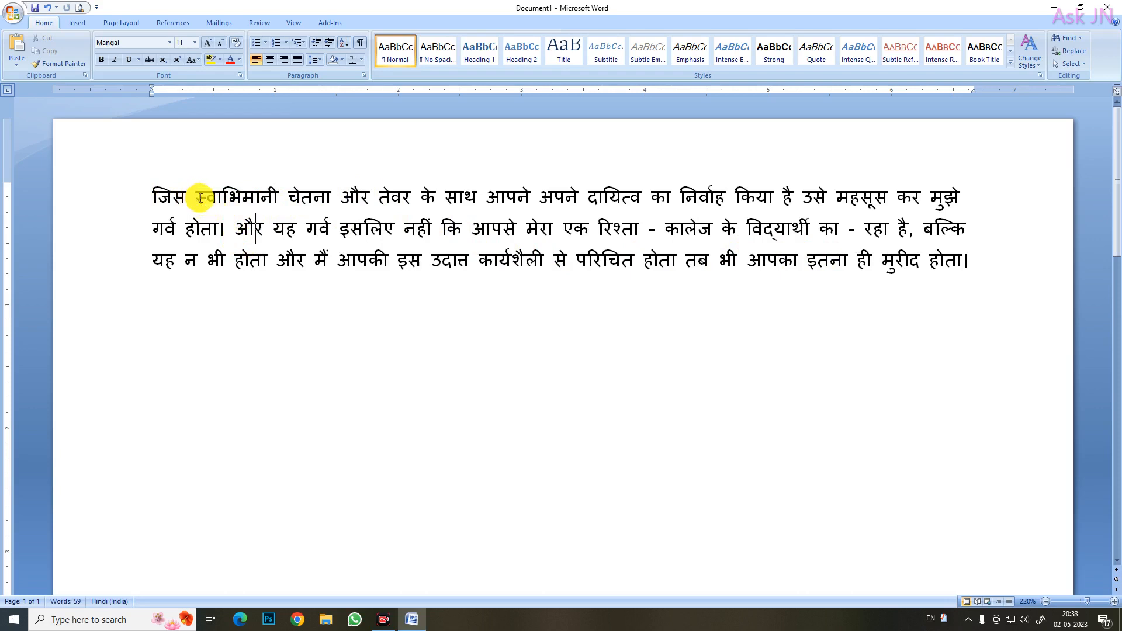
Cut the word स्वाभिमानी from the first line, paste it below the paragraph, and undo both changes
{"action": "left_click_drag", "start_coordinate": [199, 198], "coordinate": [279, 197]}
{"action": "key", "text": "super+c"}
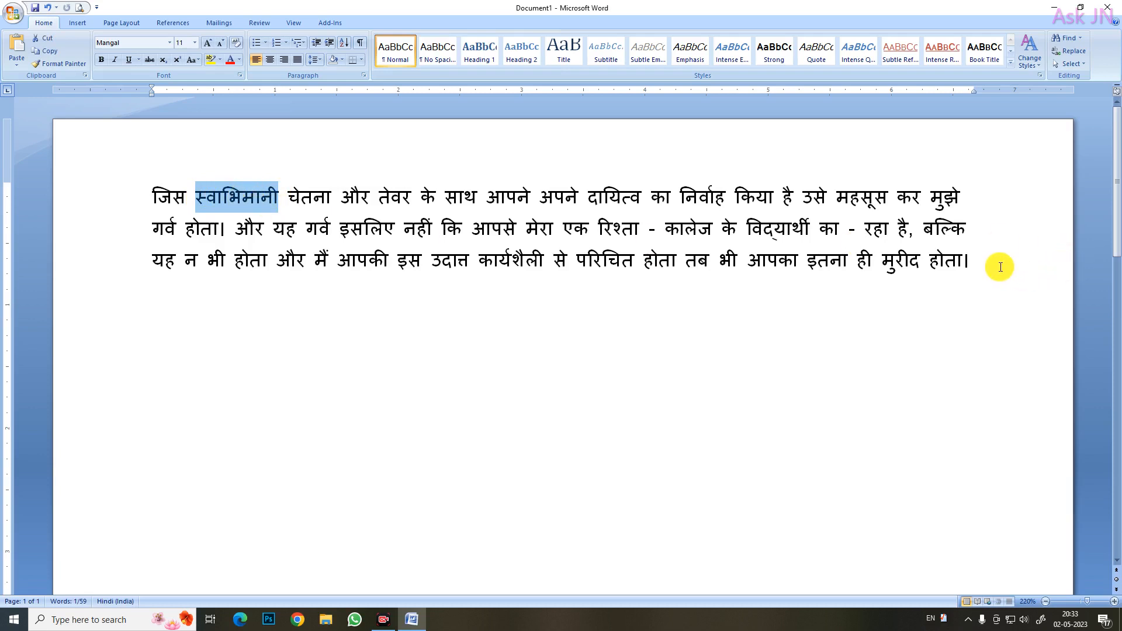
{"action": "left_click", "coordinate": [48, 38]}
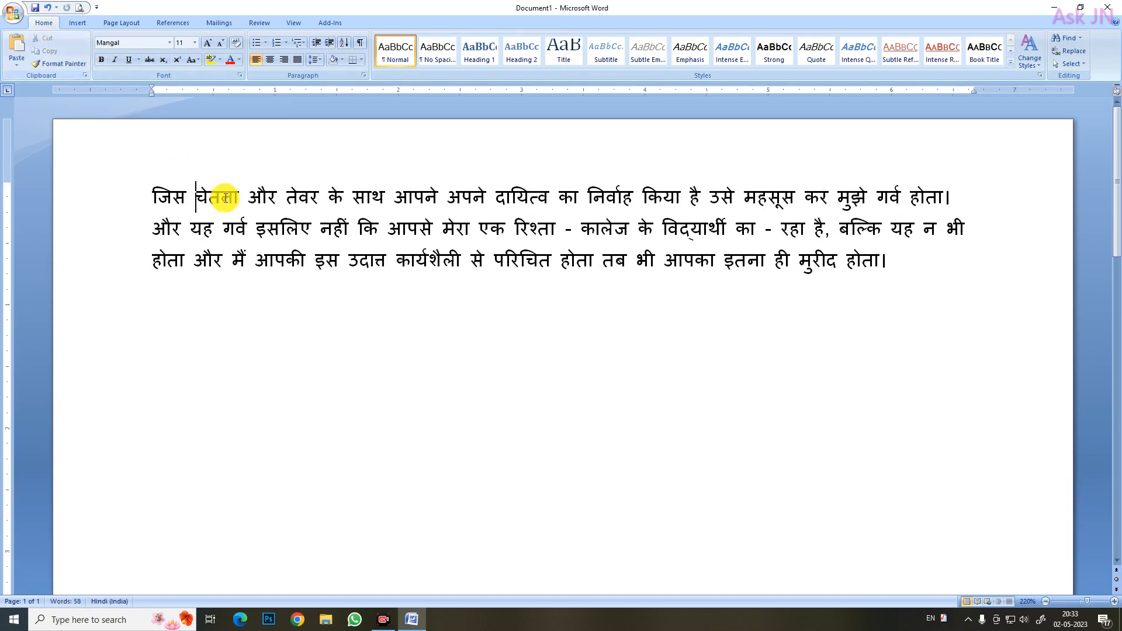
{"action": "left_click", "coordinate": [923, 267]}
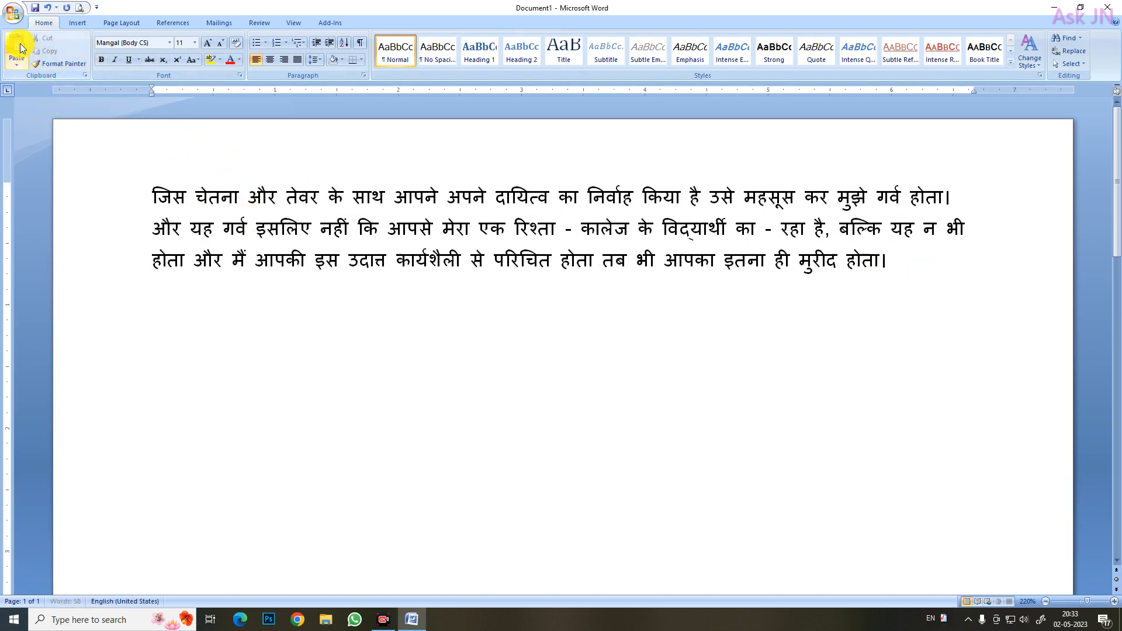
{"action": "left_click", "coordinate": [20, 48]}
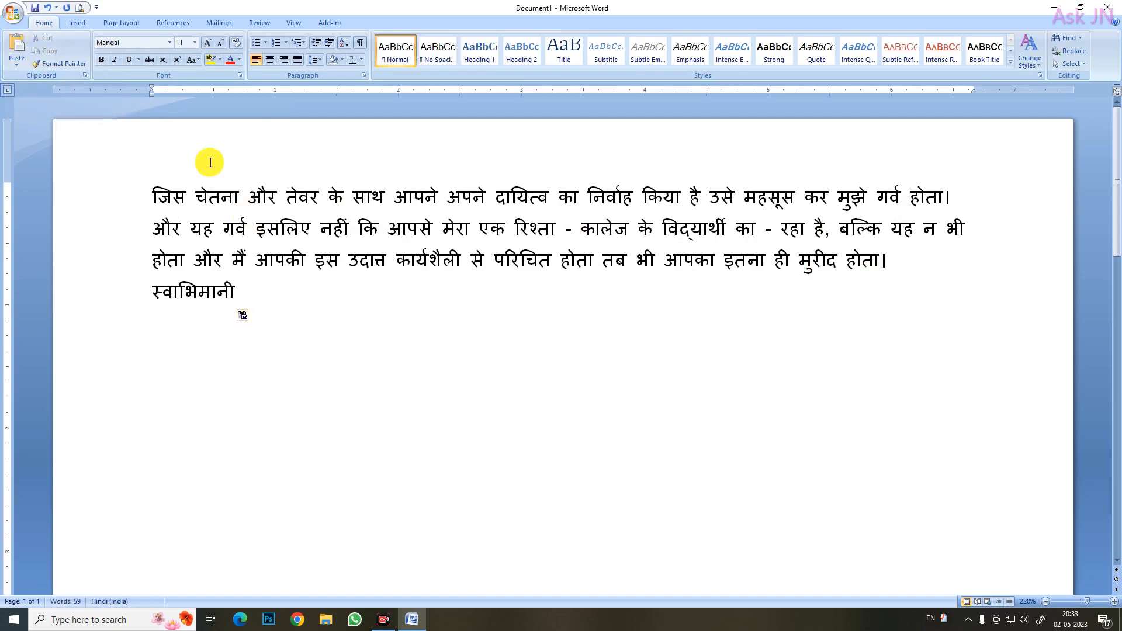
{"action": "key", "text": "ctrl+z"}
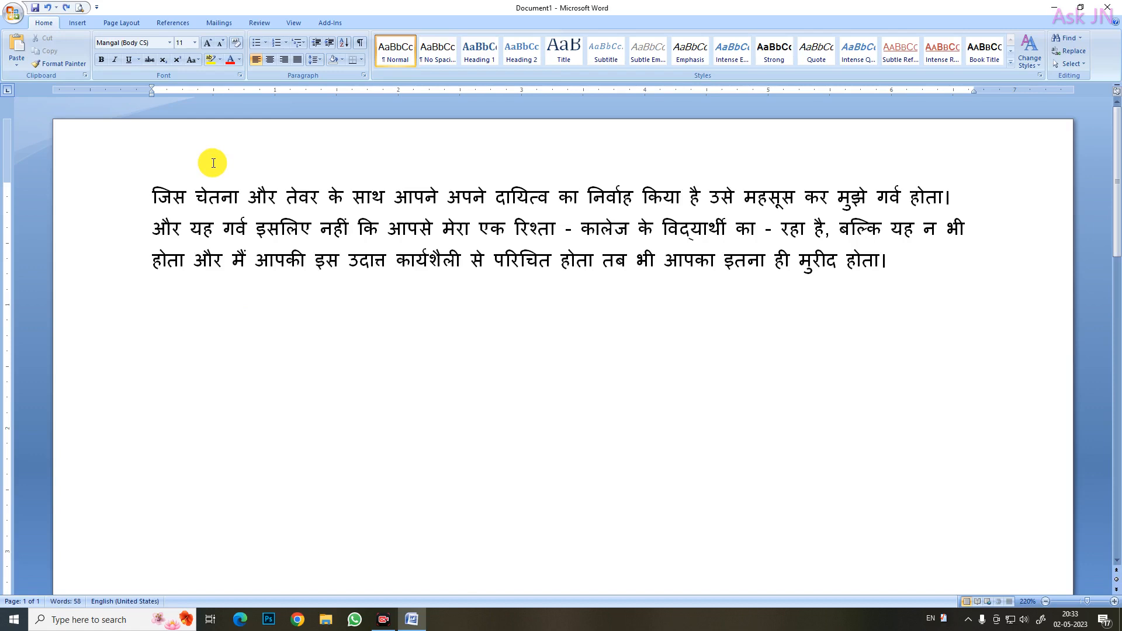
{"action": "key", "text": "ctrl+z"}
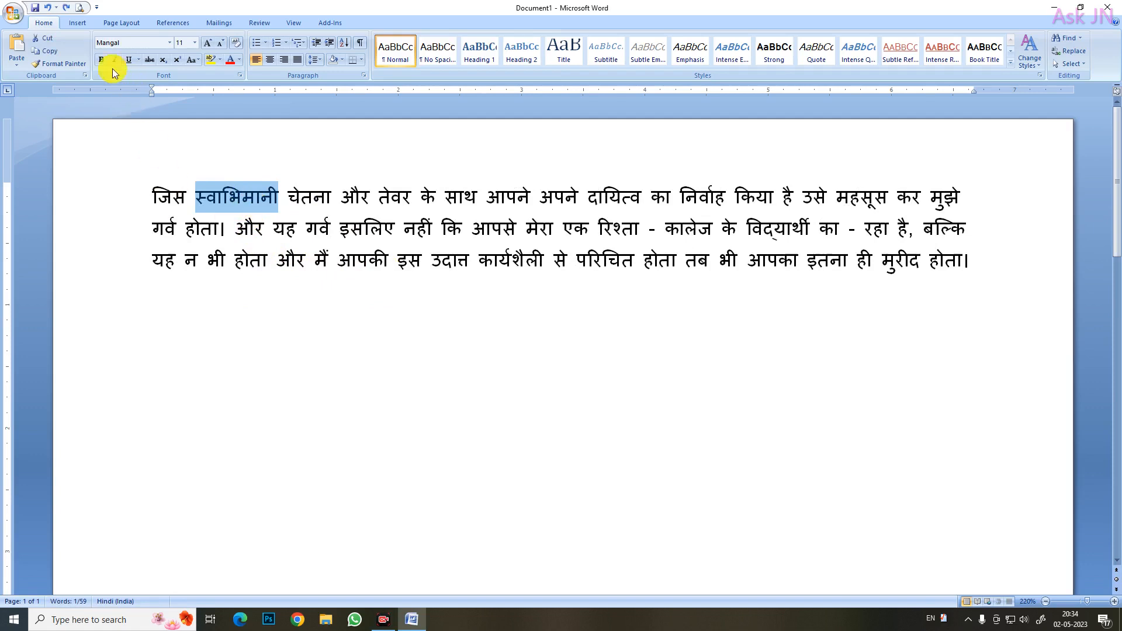
Copy the selected word स्वाभिमानी, paste it at the end of the paragraph, and undo the paste
{"action": "left_click", "coordinate": [51, 57]}
{"action": "left_click", "coordinate": [989, 267]}
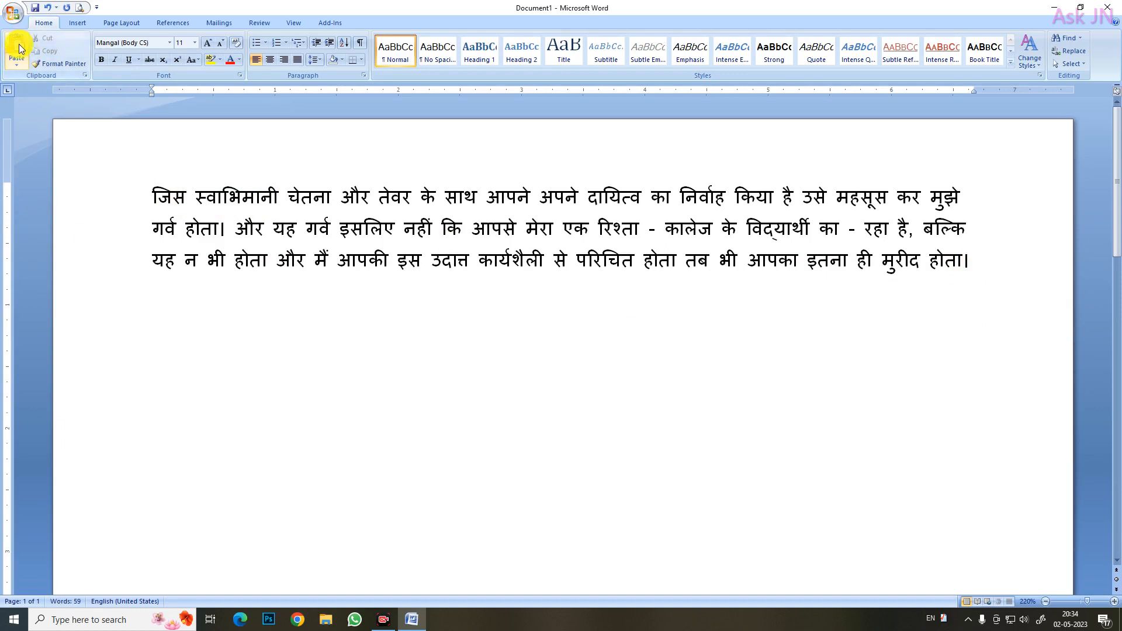
{"action": "left_click", "coordinate": [17, 48]}
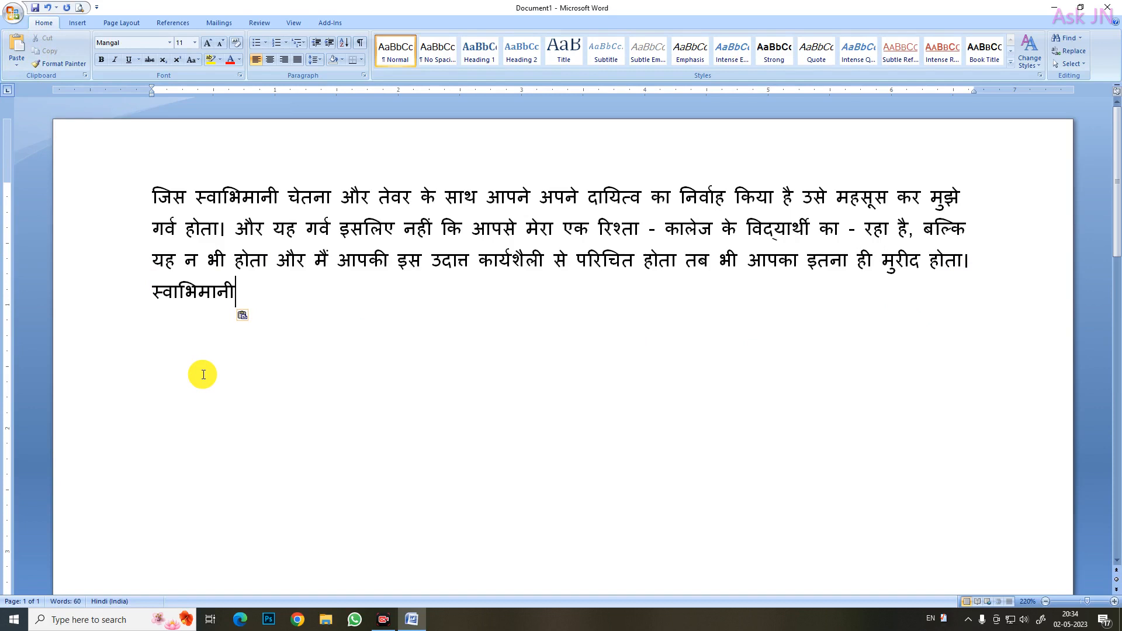
{"action": "key", "text": "ctrl+z"}
Copy the phrase "तेवर के साथ आपने अपने दायित्व का निर्वाह किया है" and paste it two lines below the paragraph
{"action": "left_click", "coordinate": [386, 199]}
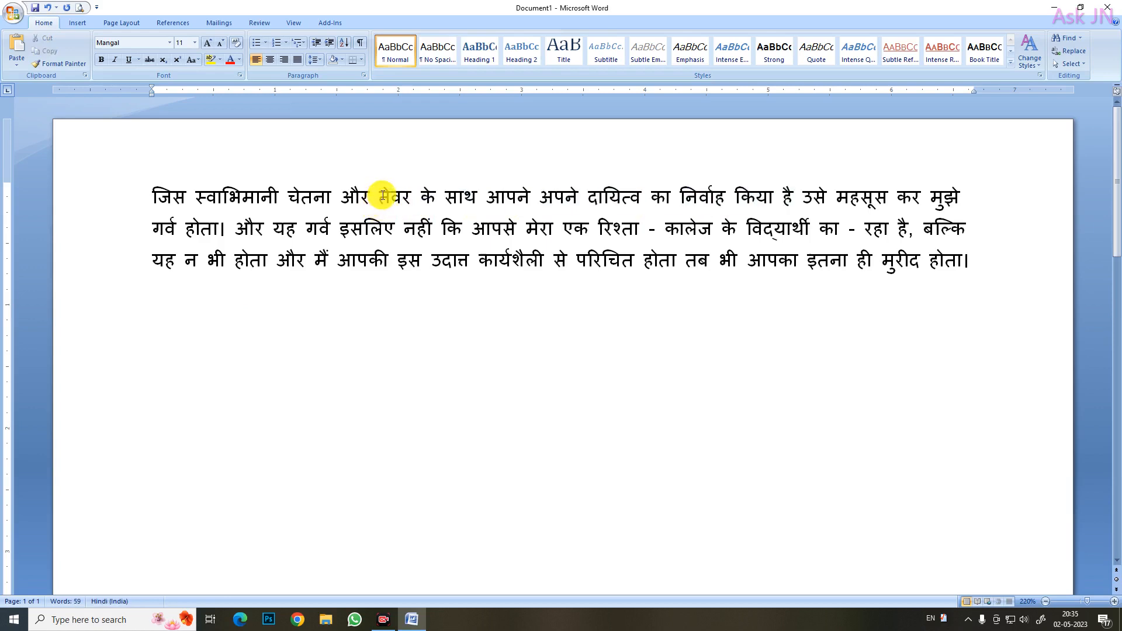
{"action": "left_click_drag", "start_coordinate": [403, 200], "coordinate": [796, 187]}
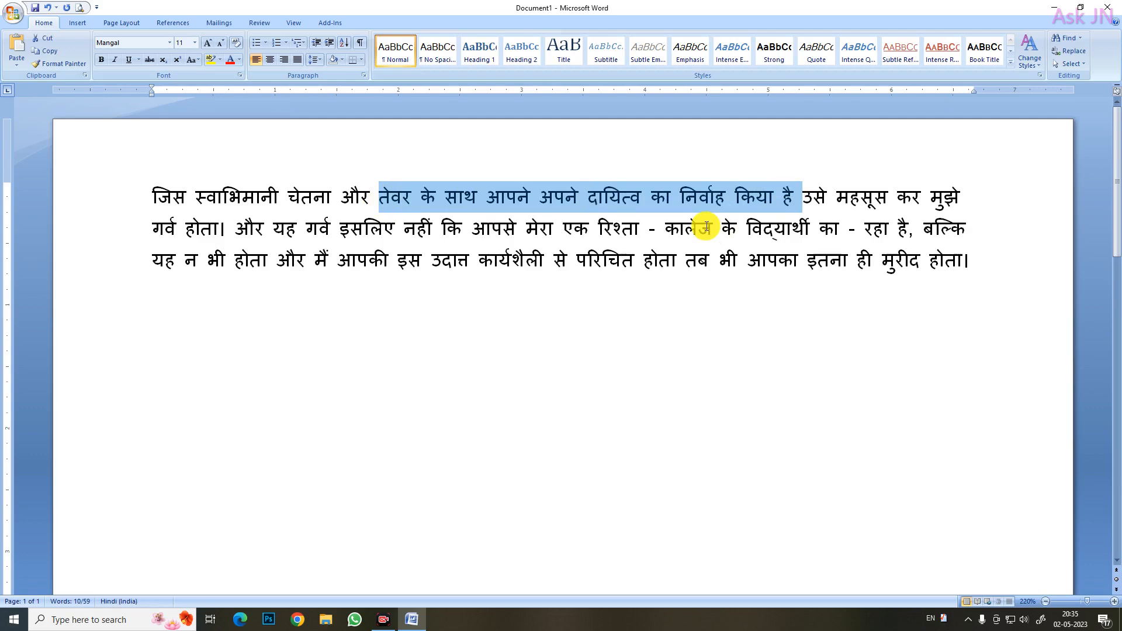
{"action": "right_click", "coordinate": [620, 197]}
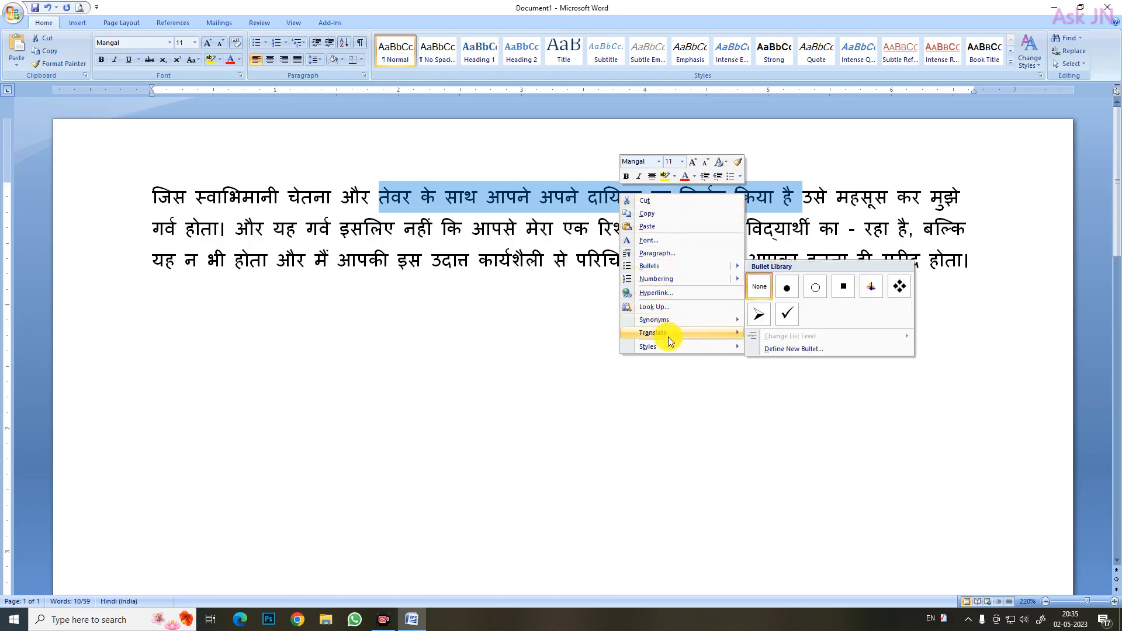
{"action": "mouse_move", "coordinate": [668, 337]}
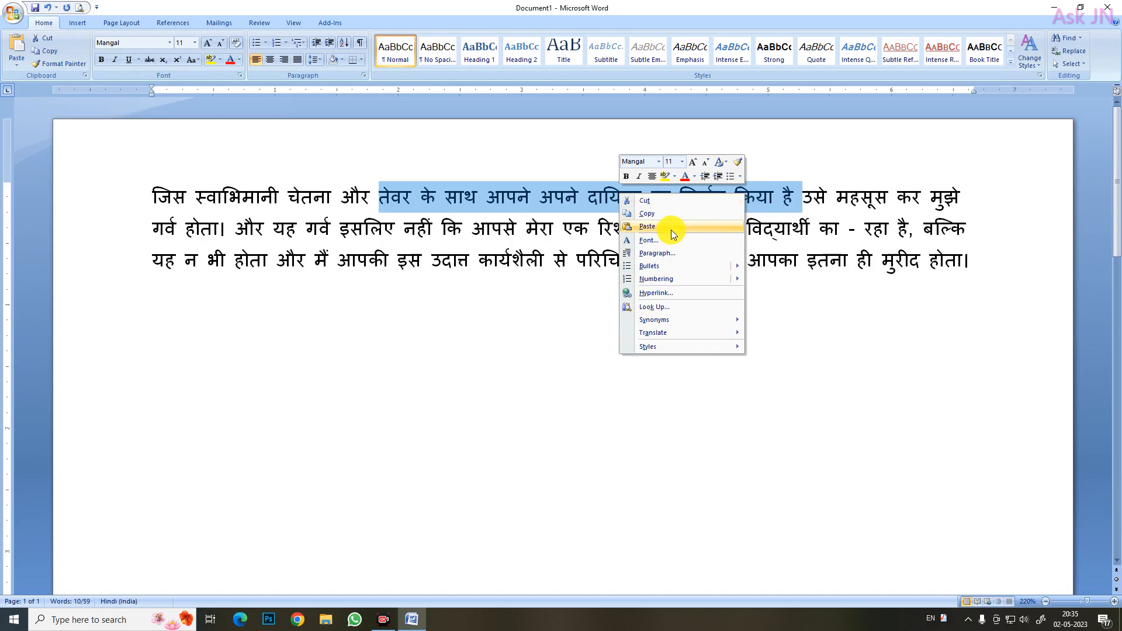
{"action": "left_click", "coordinate": [670, 212]}
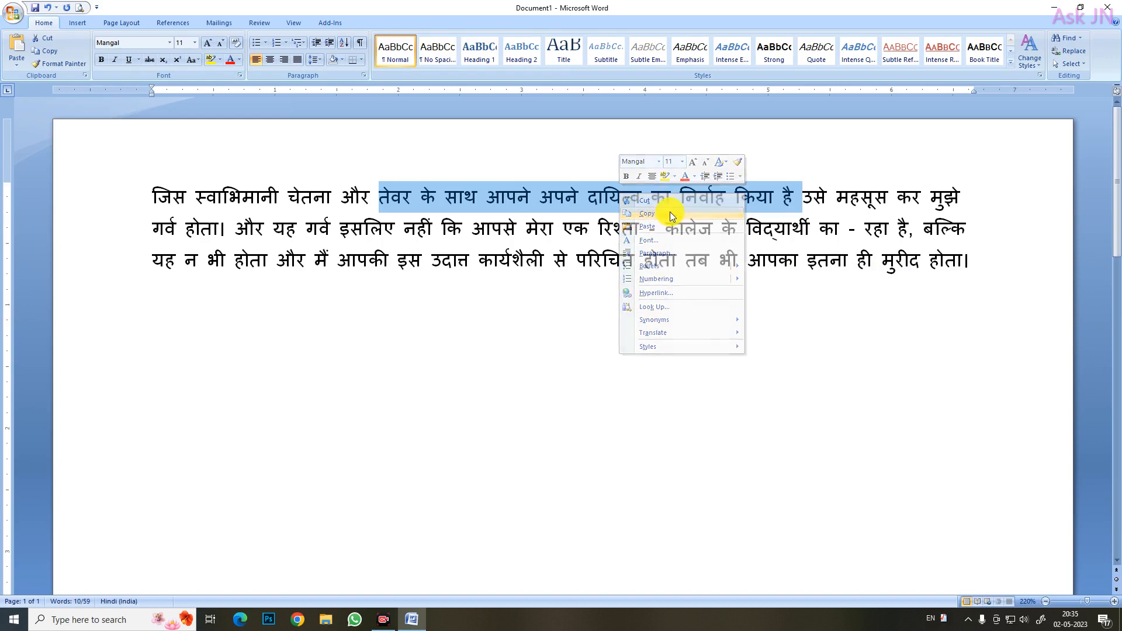
{"action": "left_click", "coordinate": [987, 264]}
{"action": "key", "text": "Return"}
{"action": "key", "text": "Return"}
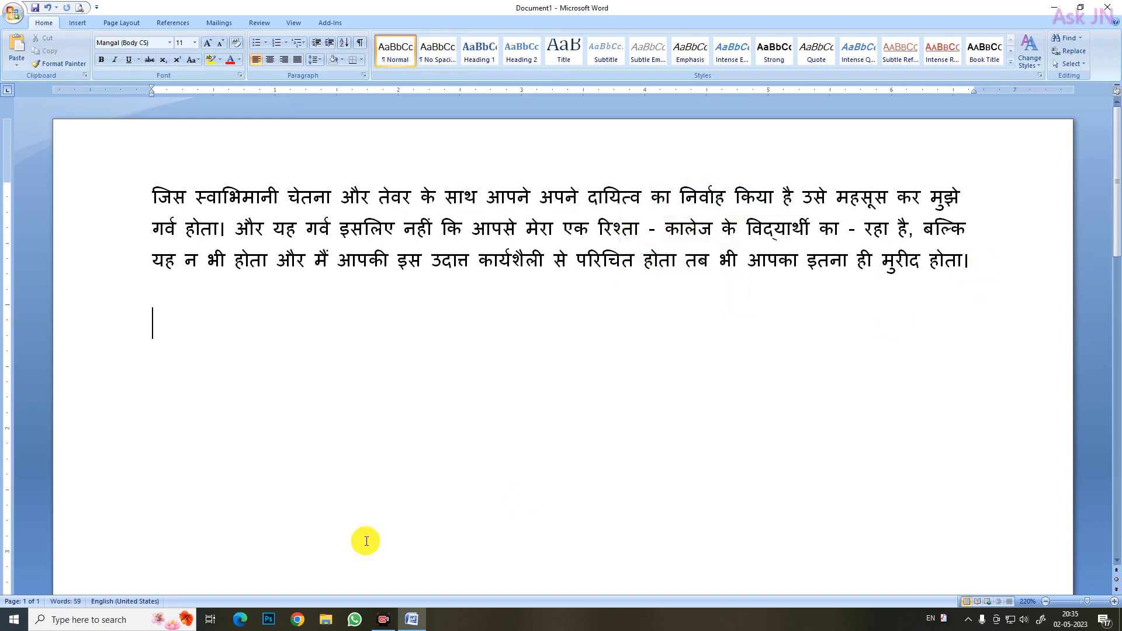
{"action": "right_click", "coordinate": [151, 328]}
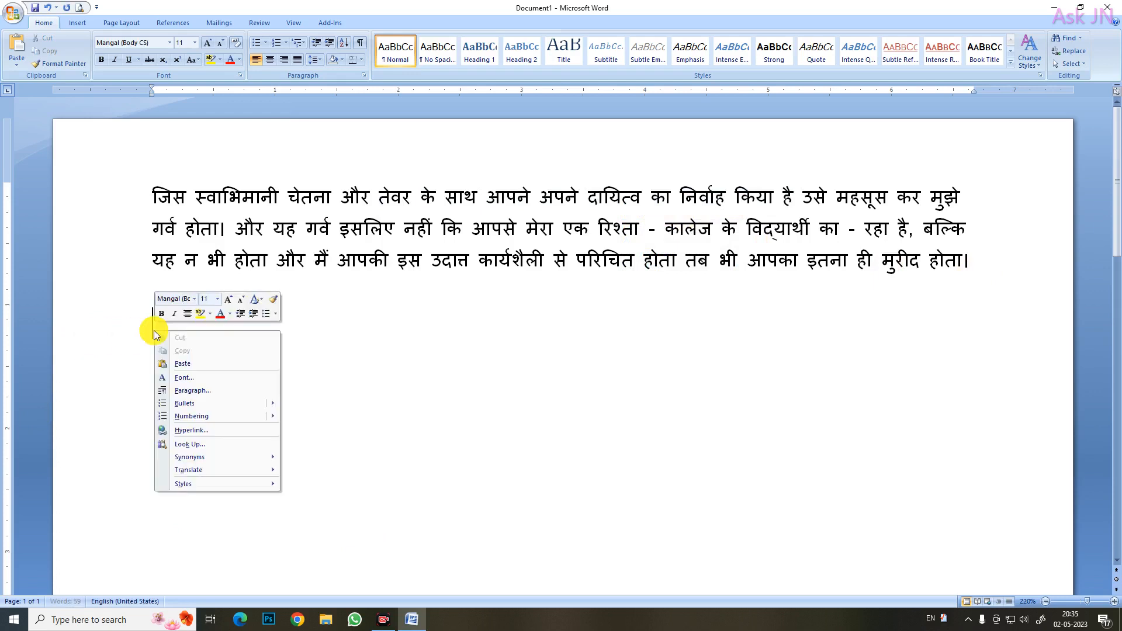
{"action": "left_click", "coordinate": [190, 363]}
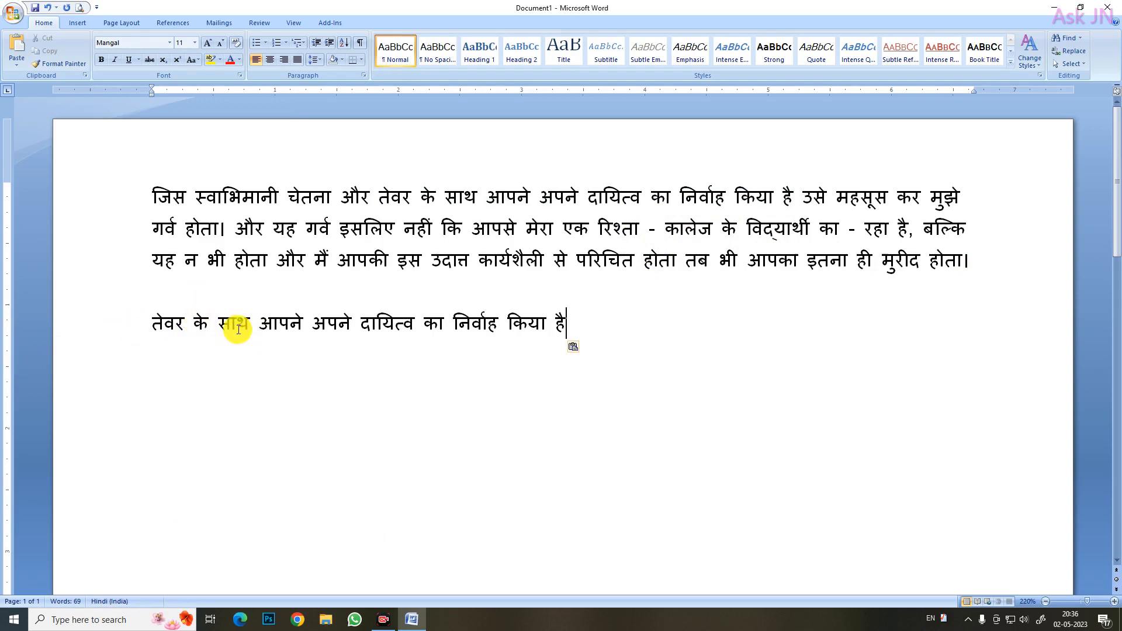
Cut "तेवर के साथ आपने अपने दायित्व का निर्वाह" from the pasted line and paste it two lines below "किया है"
{"action": "left_click_drag", "start_coordinate": [154, 331], "coordinate": [464, 331]}
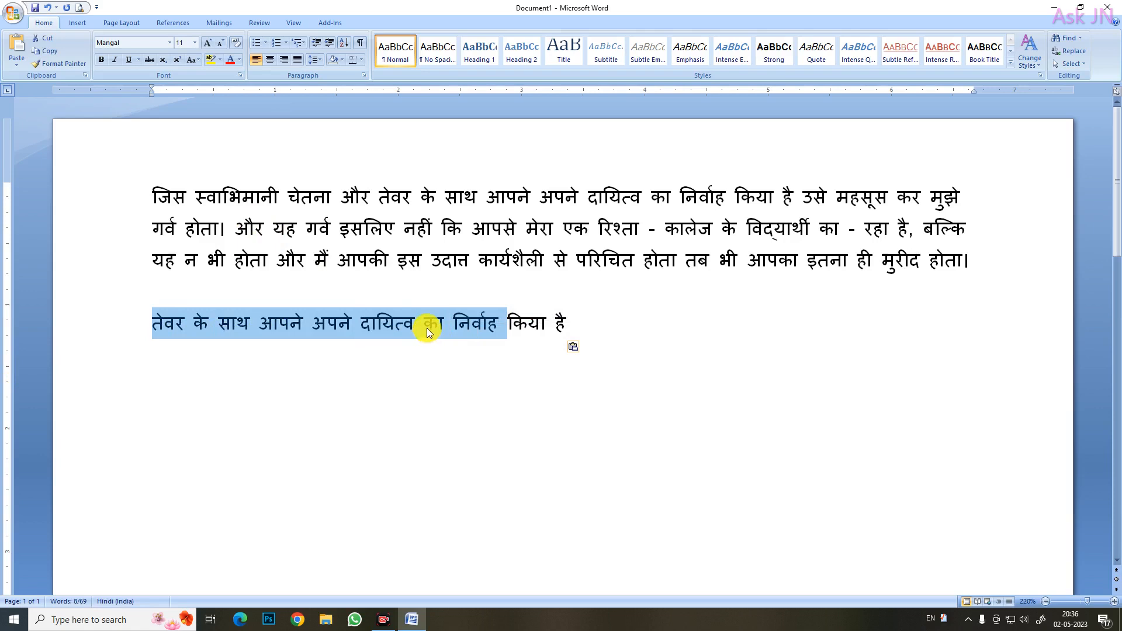
{"action": "right_click", "coordinate": [426, 328]}
{"action": "left_click", "coordinate": [450, 335]}
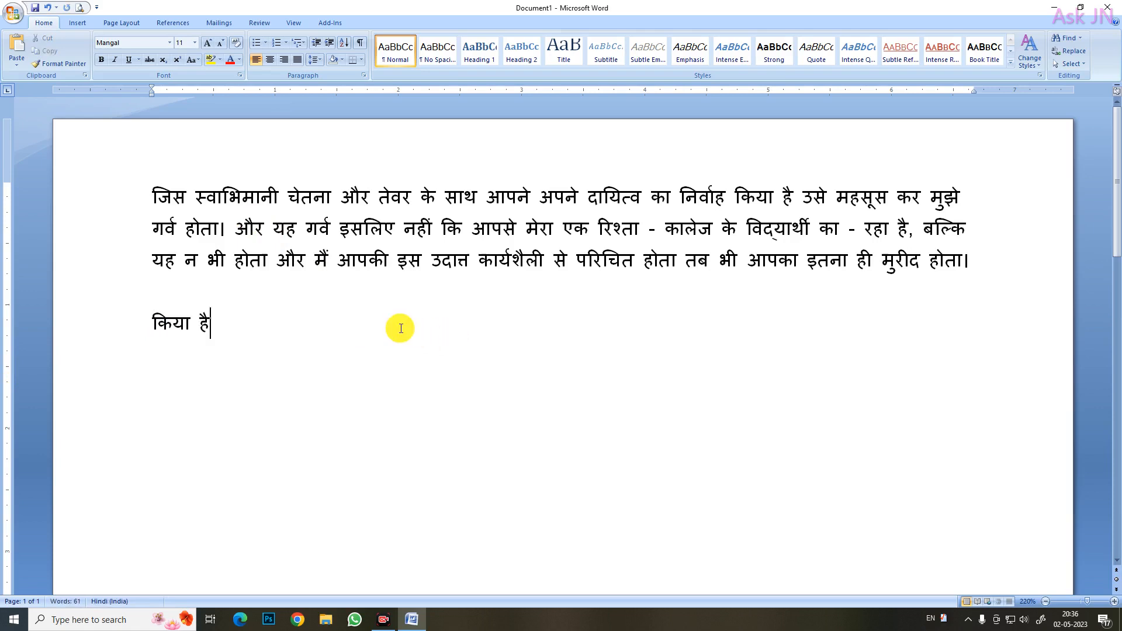
{"action": "key", "text": "Return"}
{"action": "key", "text": "Return"}
{"action": "right_click", "coordinate": [157, 388]}
{"action": "left_click", "coordinate": [188, 423]}
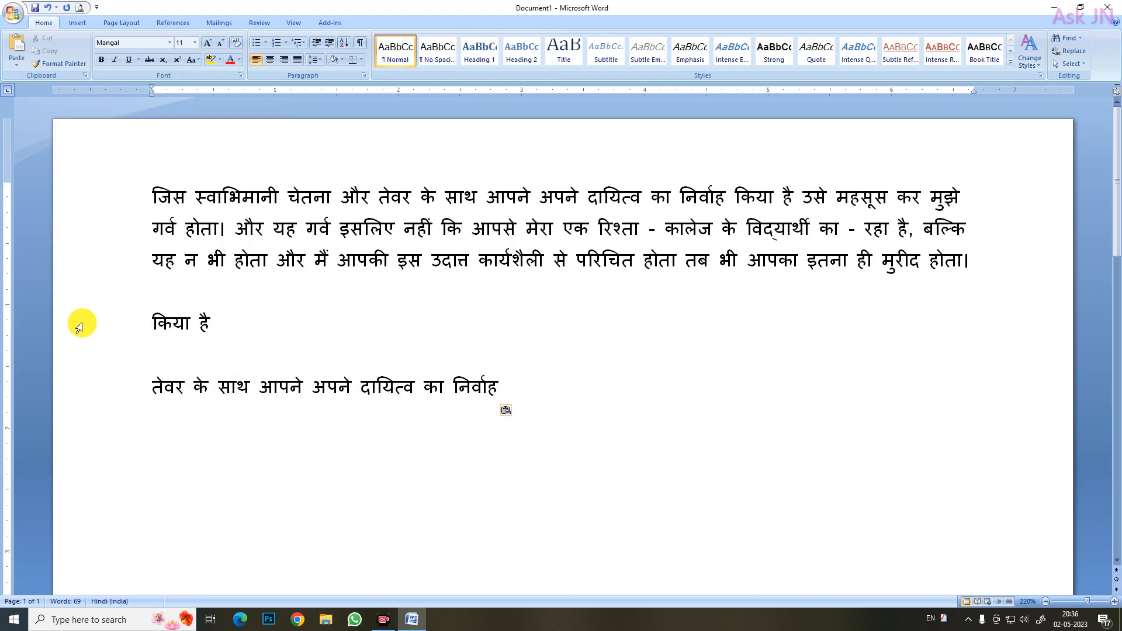
{"action": "left_click_drag", "start_coordinate": [81, 325], "coordinate": [147, 400]}
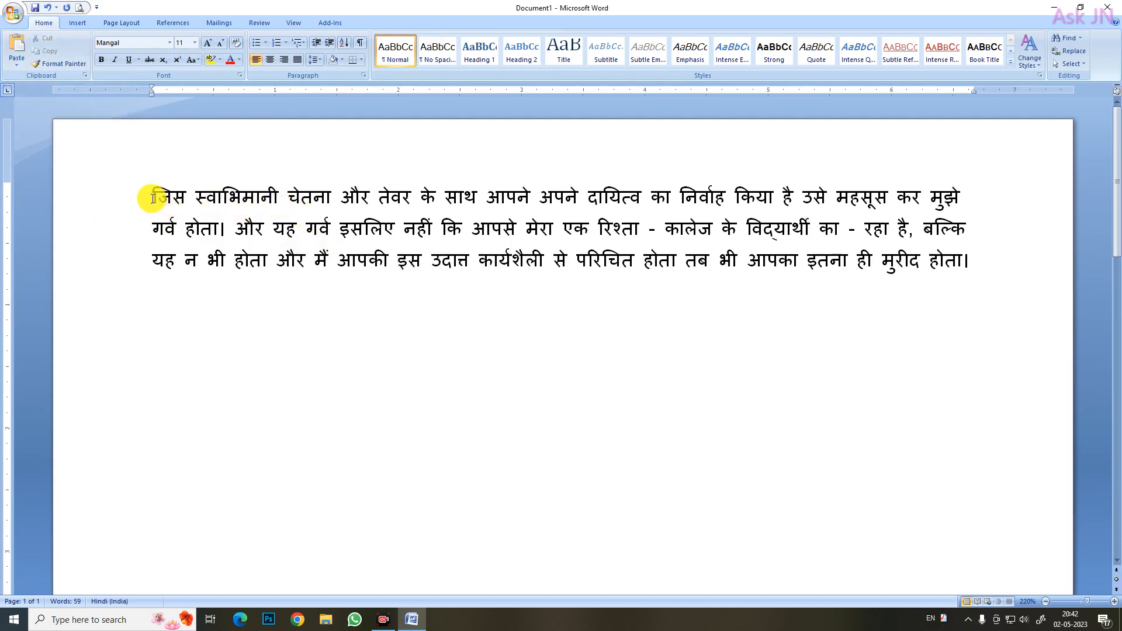
Copy the text from "जिस" through "रहा है" in the paragraph and add two new lines below the paragraph
{"action": "left_click_drag", "start_coordinate": [152, 198], "coordinate": [908, 228]}
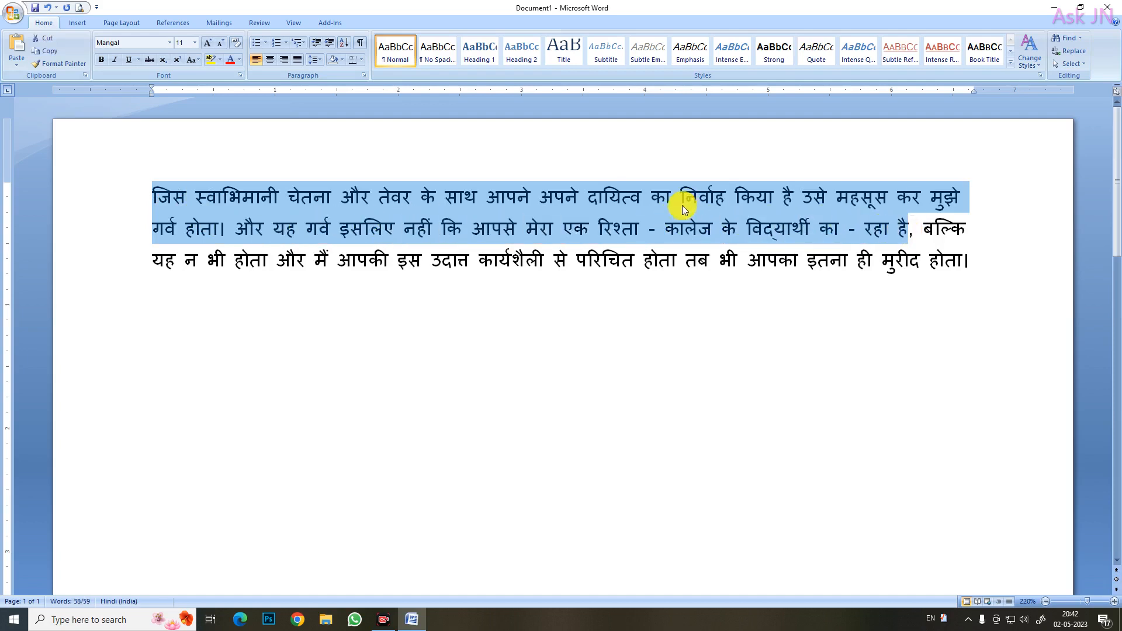
{"action": "left_click", "coordinate": [47, 52]}
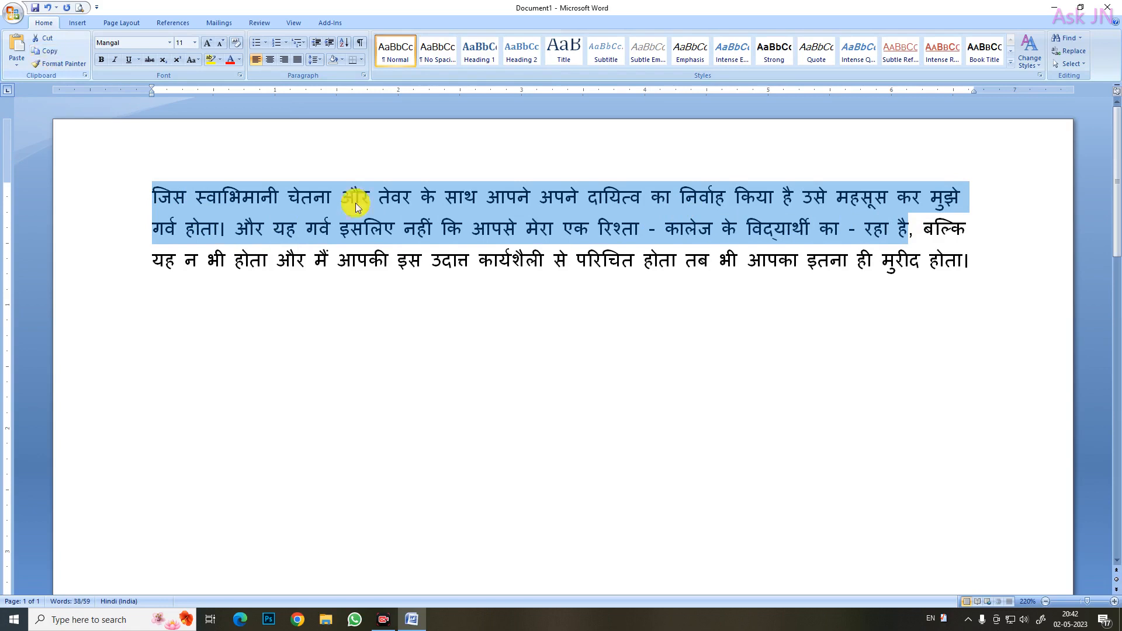
{"action": "left_click", "coordinate": [987, 263]}
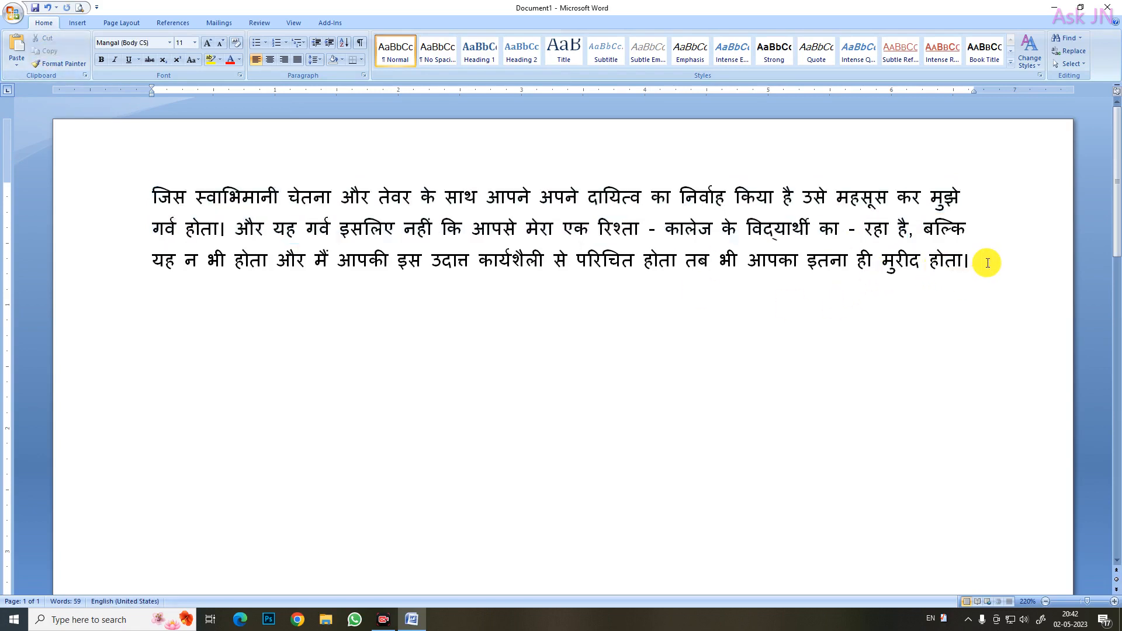
{"action": "key", "text": "Return"}
{"action": "key", "text": "Return"}
Paste the copied text below the paragraph with Paste Special as a Picture (Enhanced Metafile)
{"action": "left_click", "coordinate": [16, 67]}
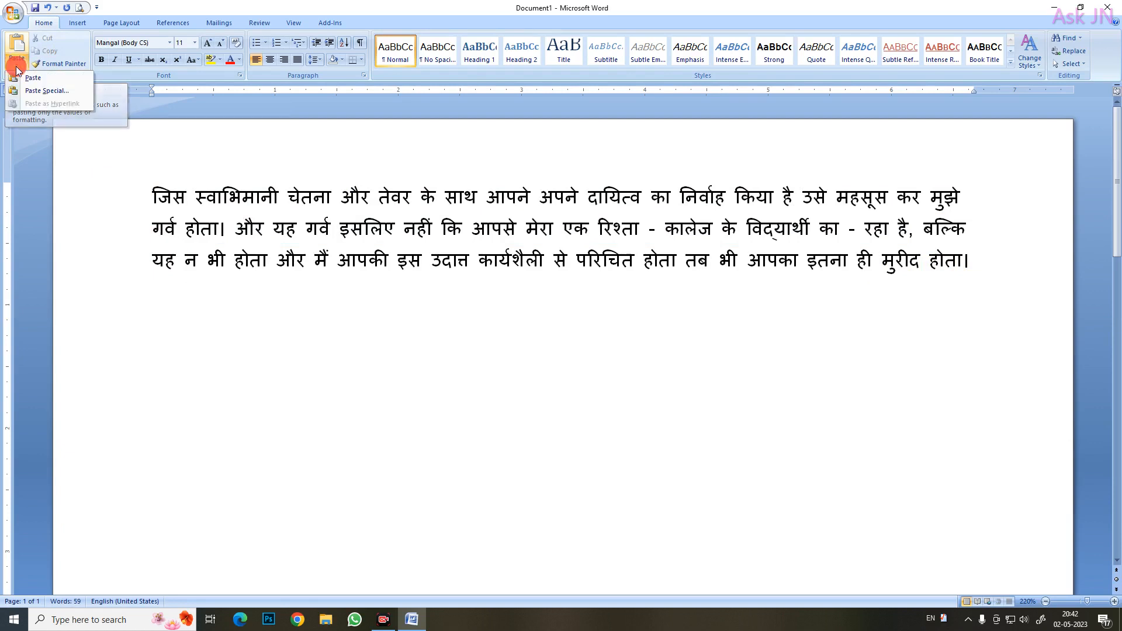
{"action": "left_click", "coordinate": [40, 93]}
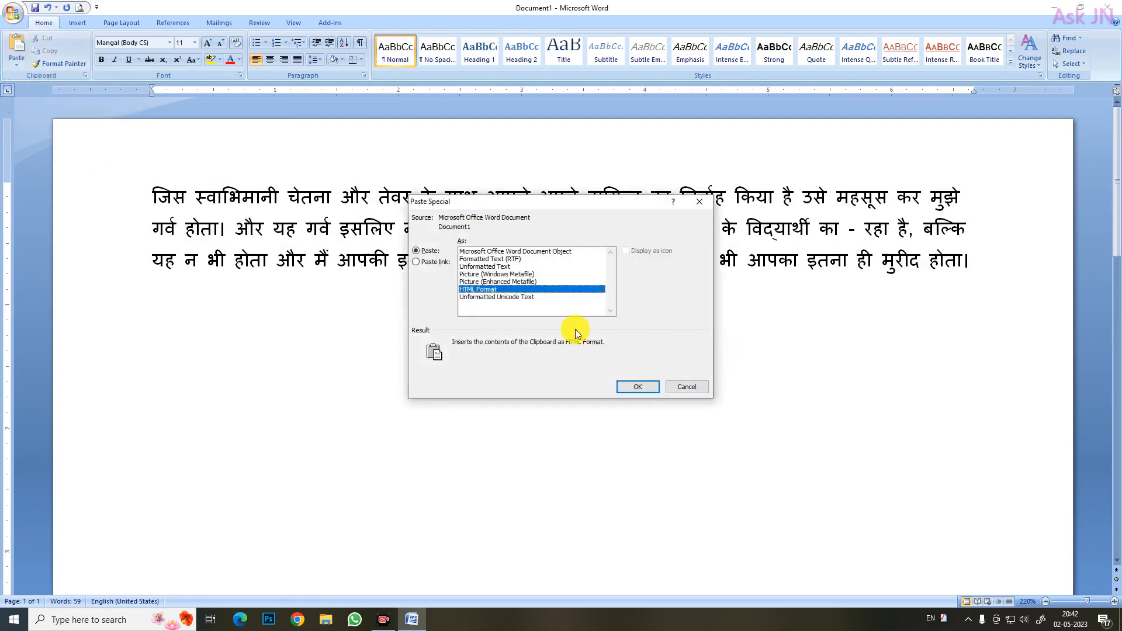
{"action": "left_click", "coordinate": [497, 254]}
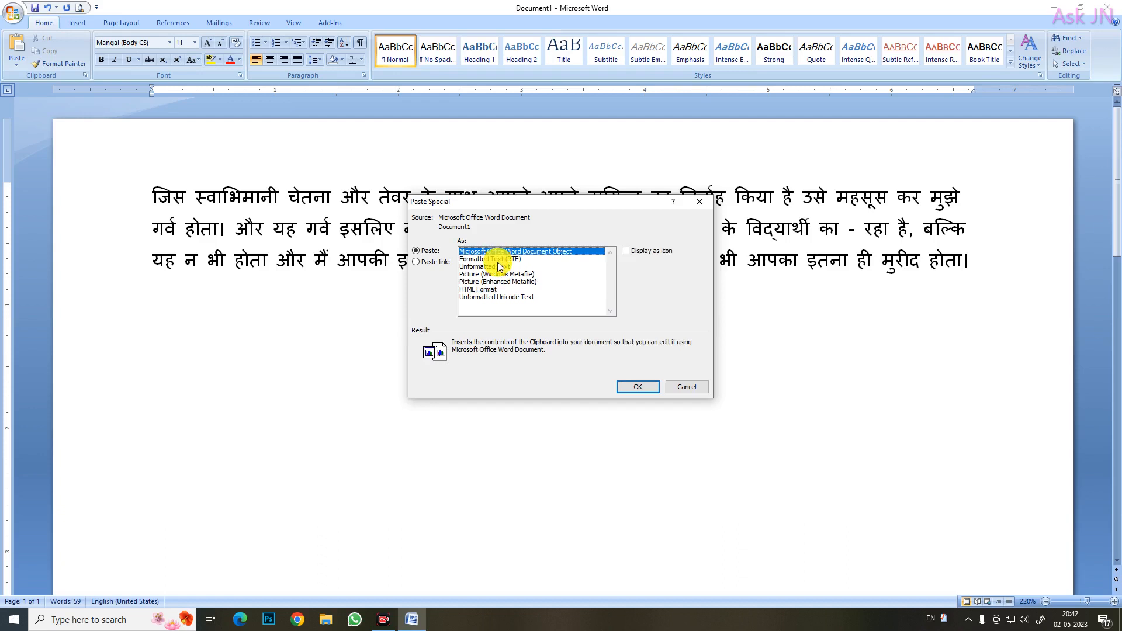
{"action": "left_click", "coordinate": [498, 260]}
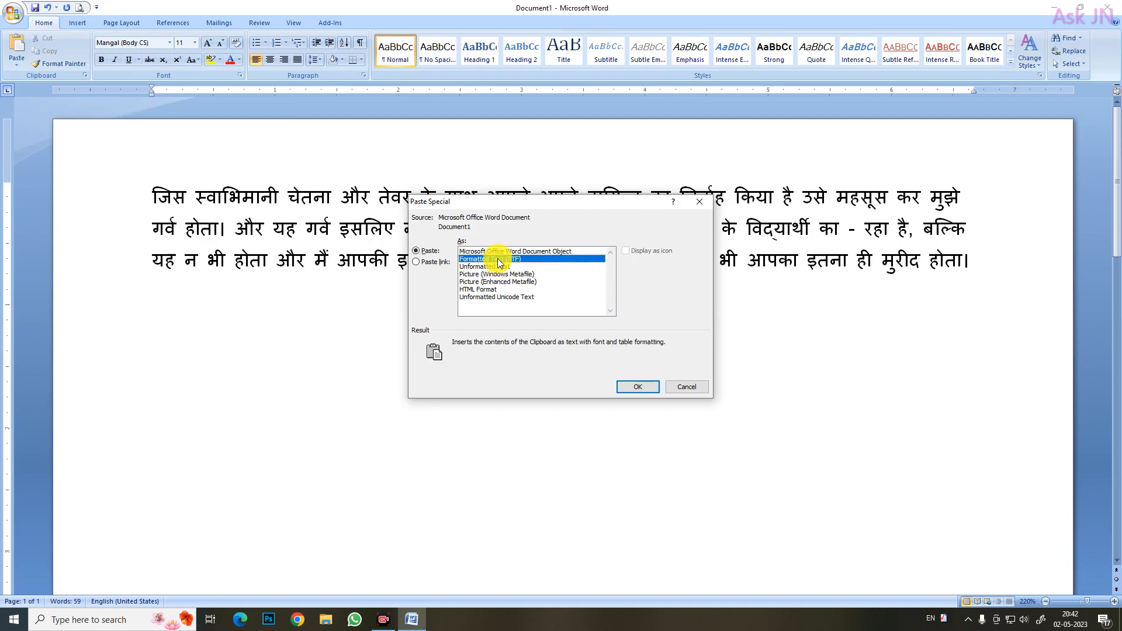
{"action": "left_click", "coordinate": [497, 267]}
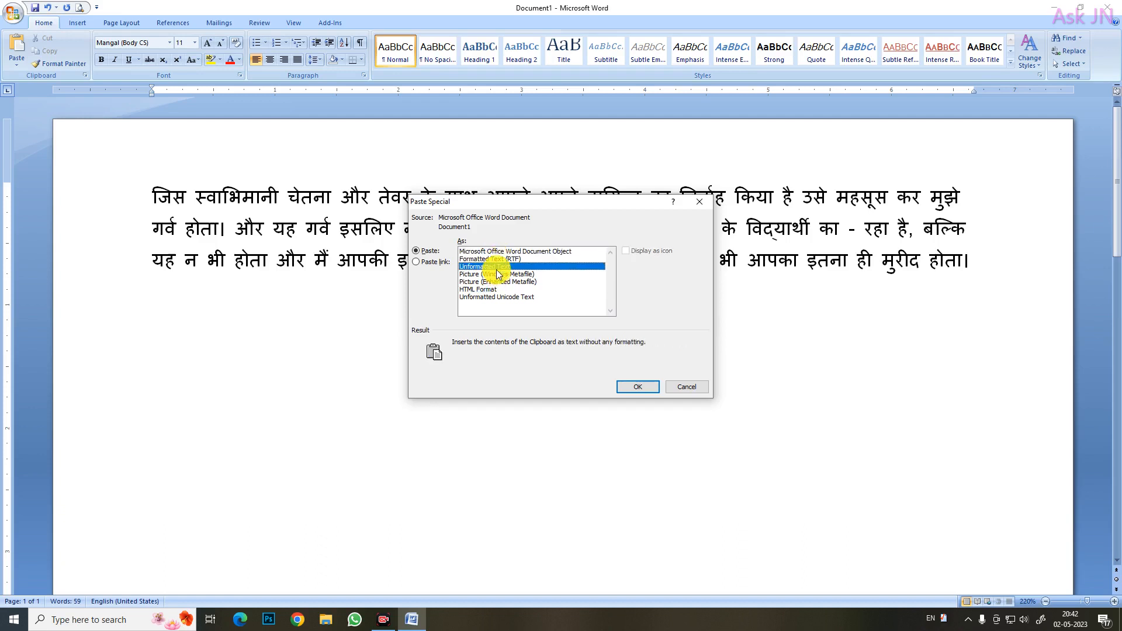
{"action": "left_click", "coordinate": [495, 254]}
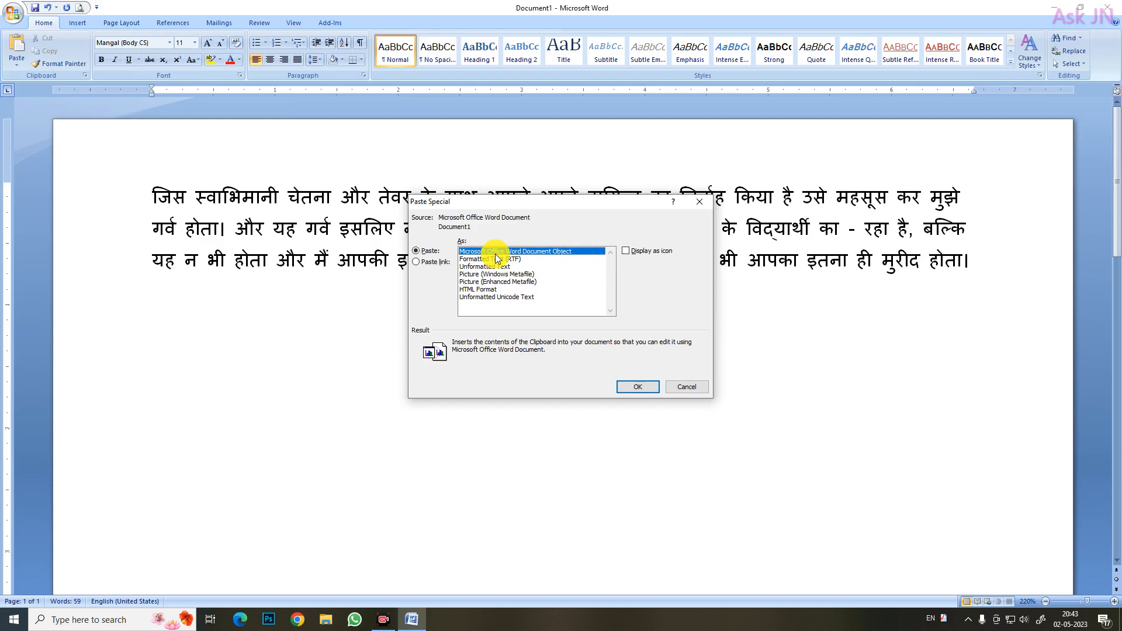
{"action": "left_click", "coordinate": [507, 281]}
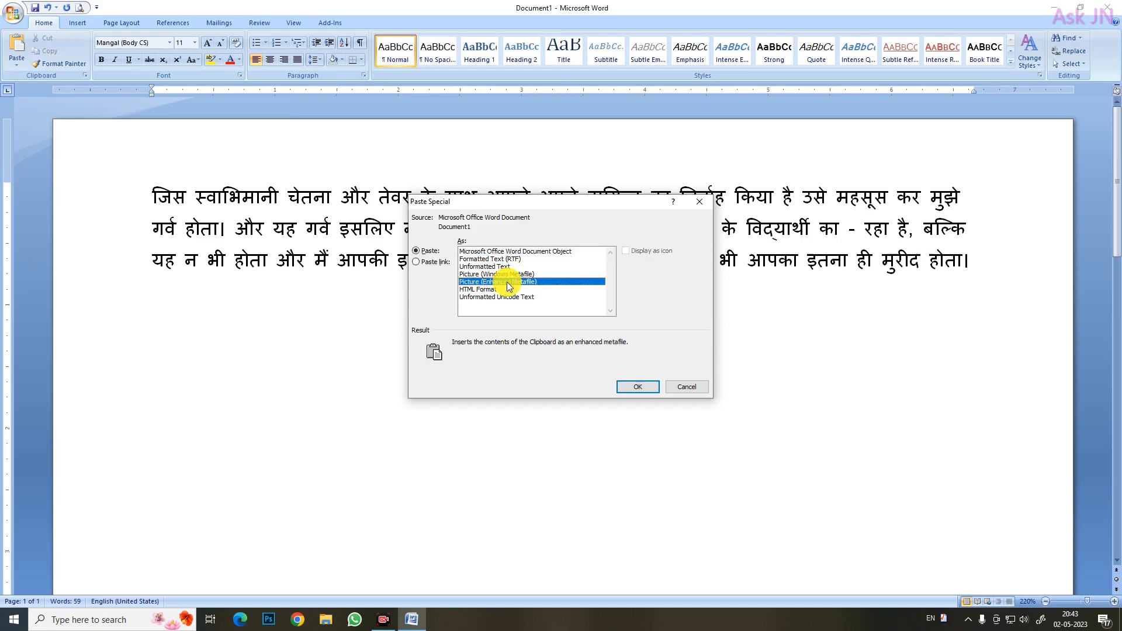
{"action": "left_click", "coordinate": [638, 387]}
Set the pasted picture's text wrapping to Behind Text and move the picture around freely below the paragraph
{"action": "left_click", "coordinate": [606, 350]}
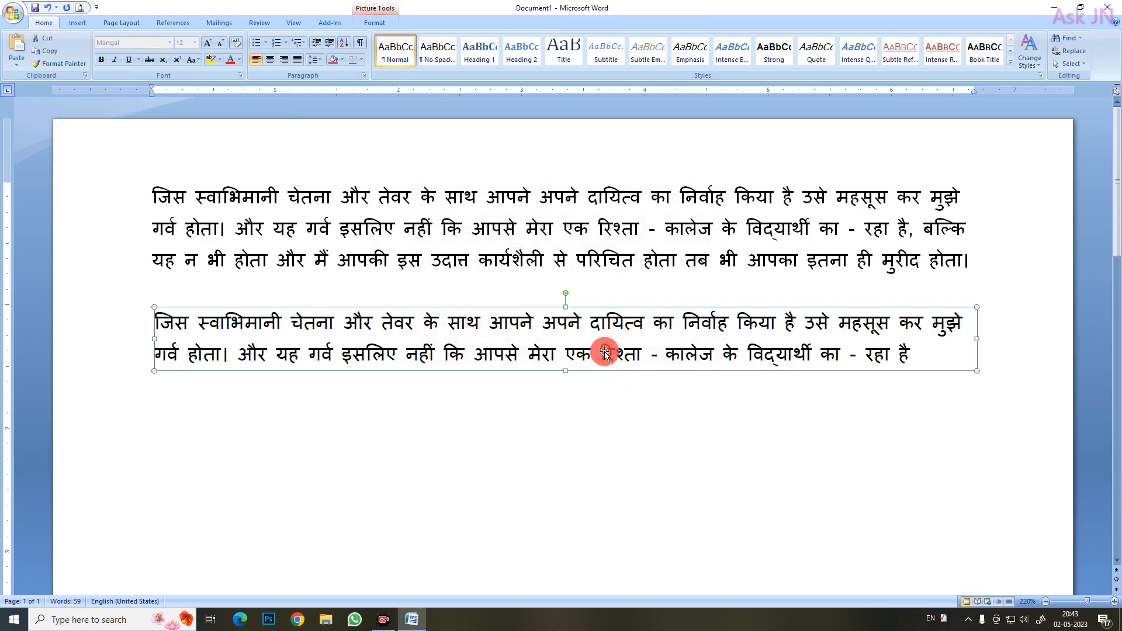
{"action": "mouse_move", "coordinate": [605, 353]}
{"action": "left_mouse_down"}
{"action": "mouse_move", "coordinate": [624, 379]}
{"action": "mouse_move", "coordinate": [608, 360]}
{"action": "left_mouse_up"}
{"action": "right_click", "coordinate": [609, 359]}
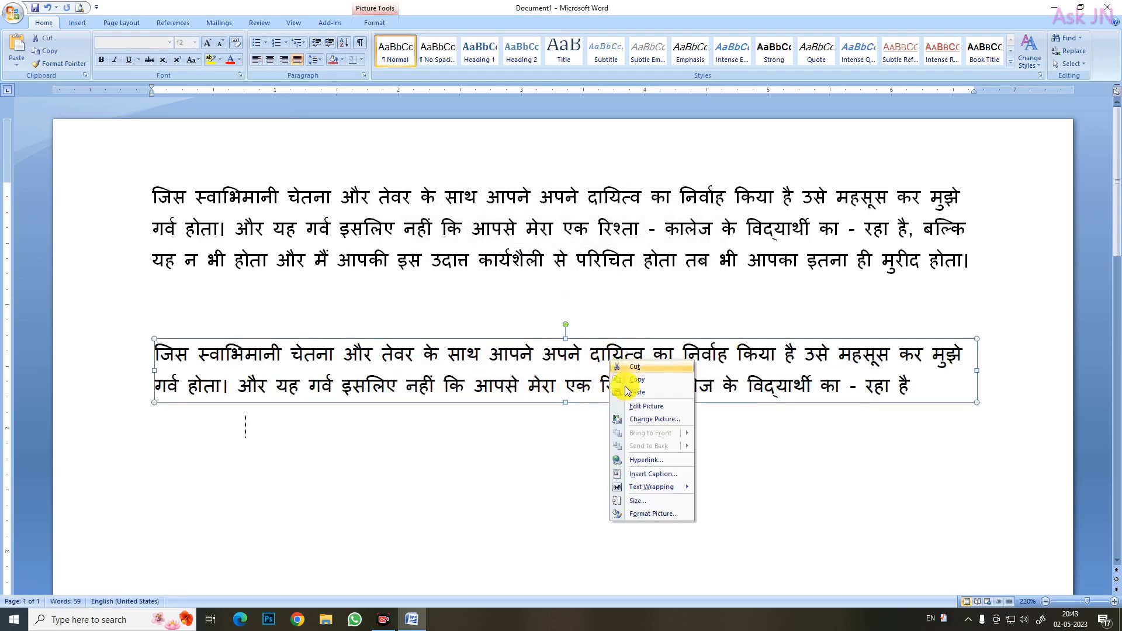
{"action": "mouse_move", "coordinate": [645, 486]}
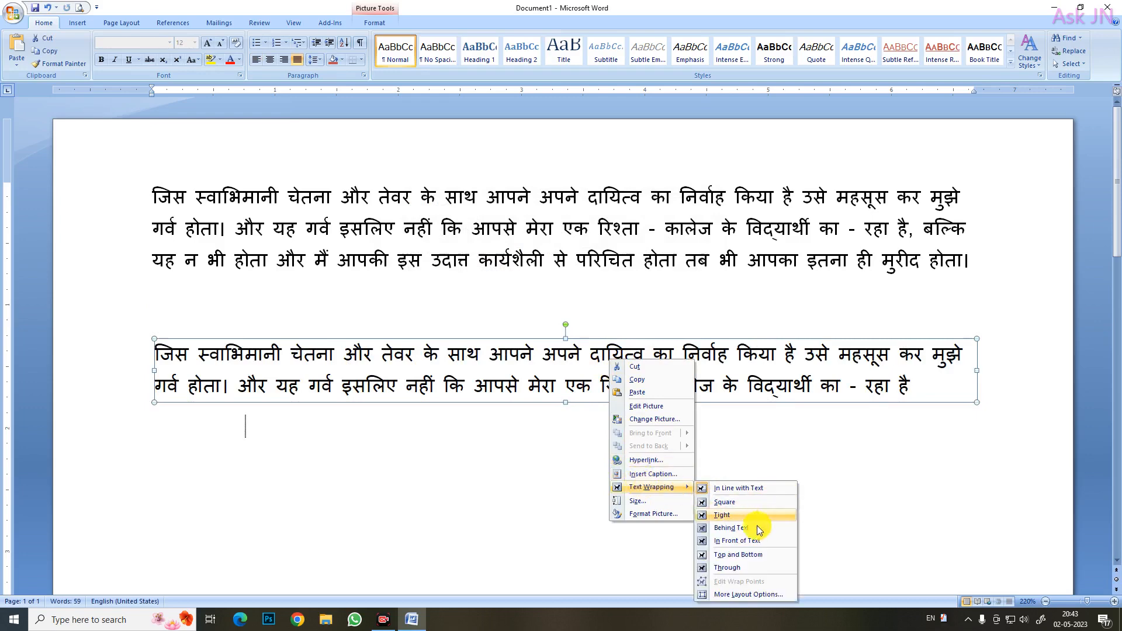
{"action": "left_click", "coordinate": [730, 528]}
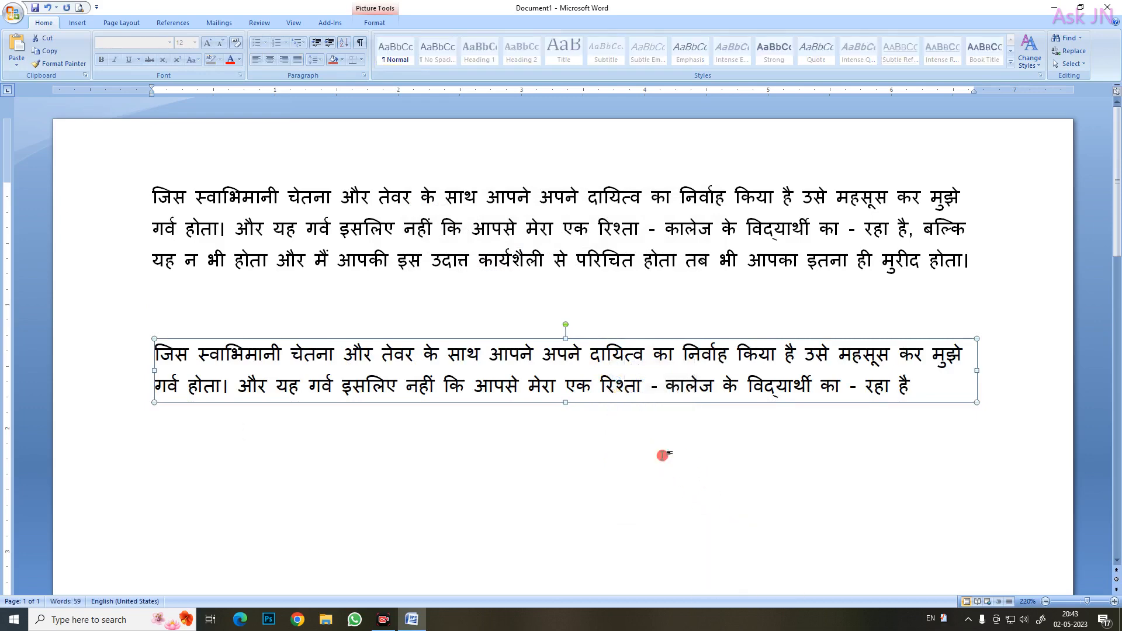
{"action": "left_click", "coordinate": [577, 360]}
{"action": "left_click_drag", "start_coordinate": [578, 361], "coordinate": [671, 421]}
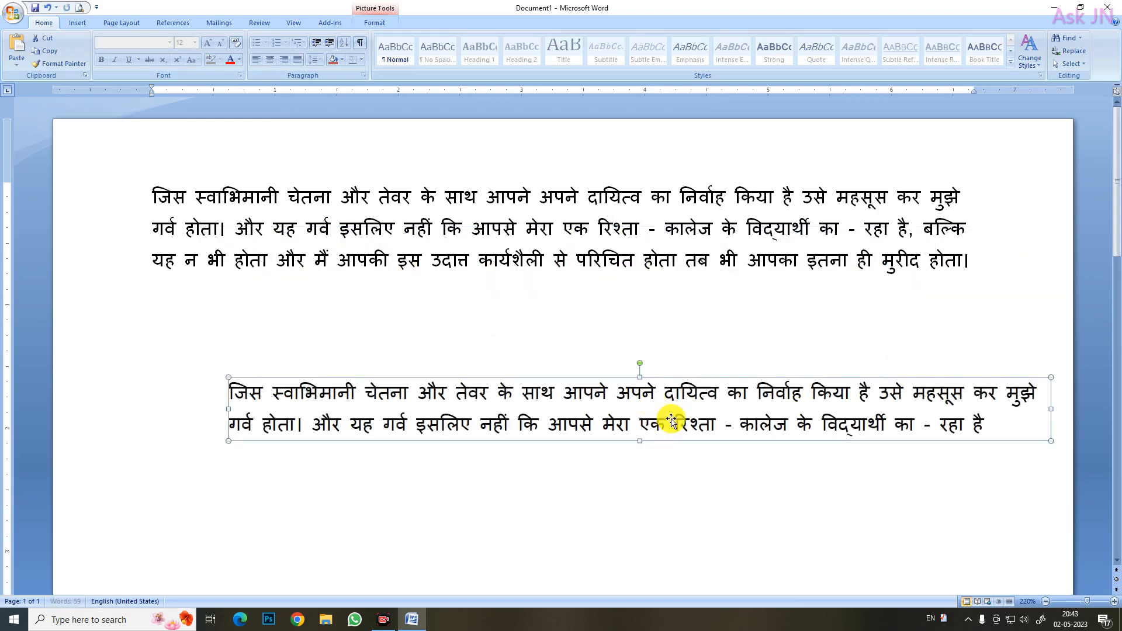
{"action": "left_click_drag", "start_coordinate": [771, 436], "coordinate": [714, 425]}
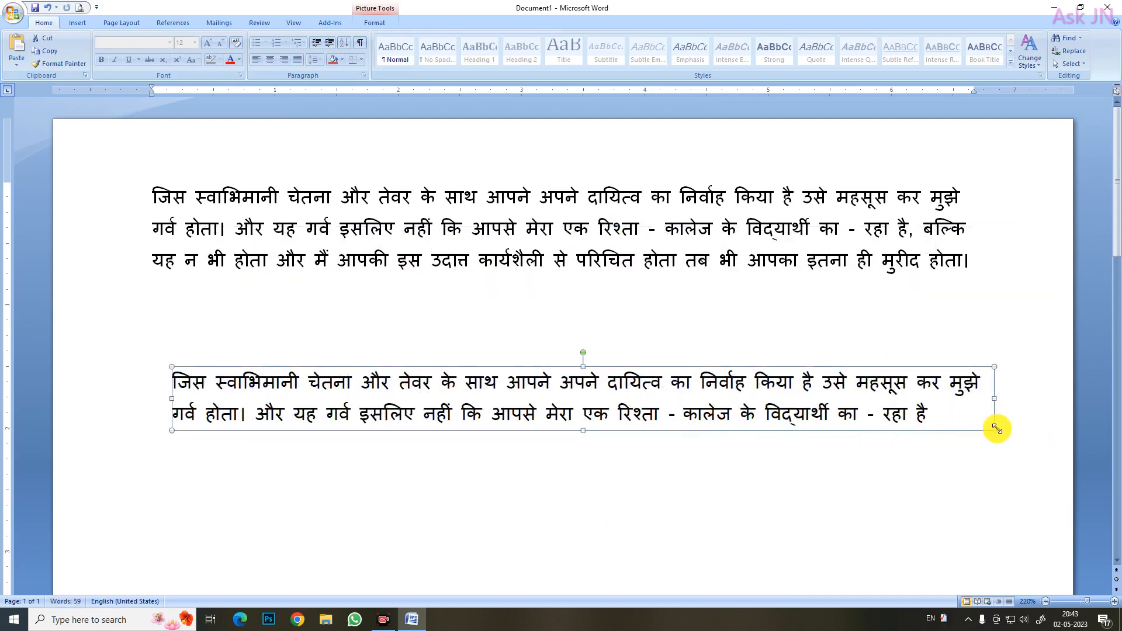
Resize the pasted text picture from its corners and reposition it directly below the paragraph
{"action": "left_click_drag", "start_coordinate": [996, 428], "coordinate": [606, 462]}
{"action": "left_click_drag", "start_coordinate": [555, 426], "coordinate": [499, 383]}
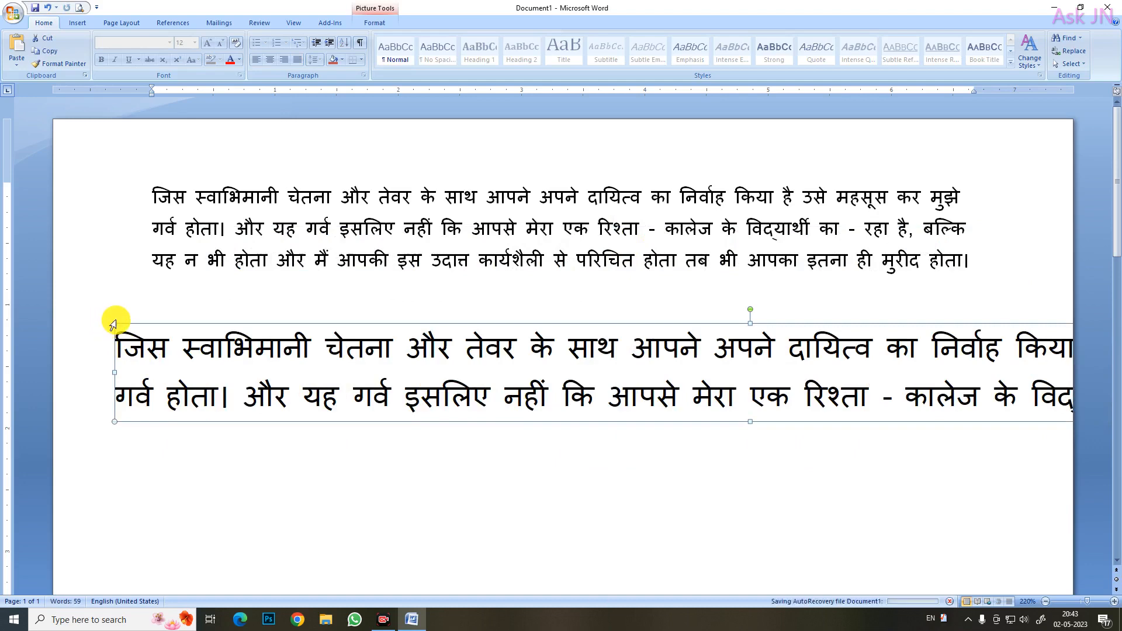
{"action": "left_click_drag", "start_coordinate": [108, 321], "coordinate": [370, 391]}
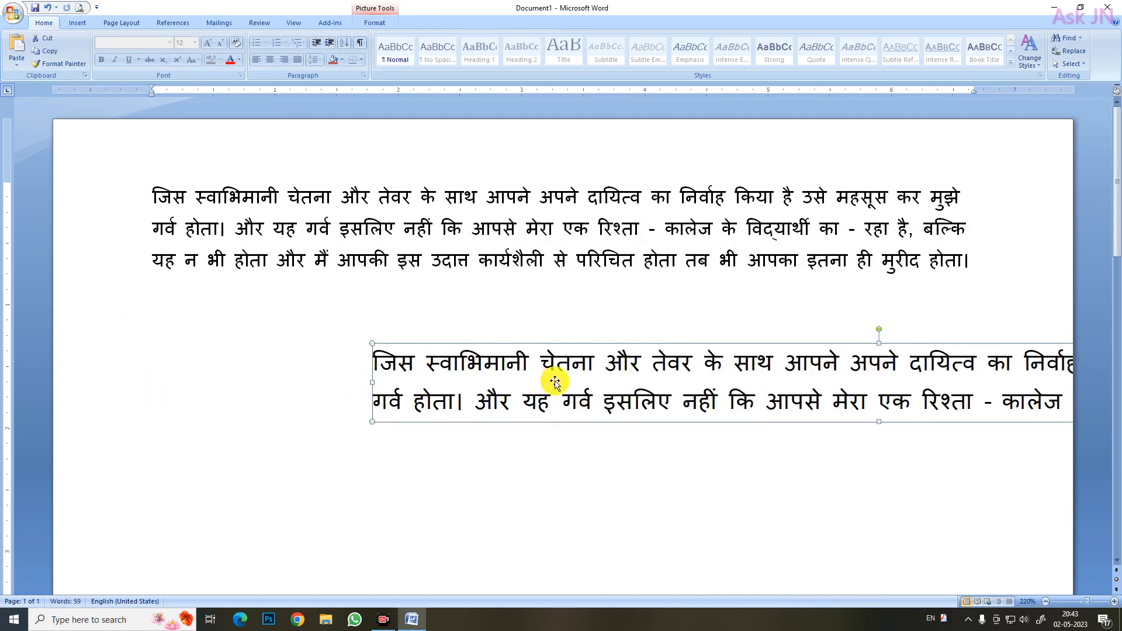
{"action": "left_click_drag", "start_coordinate": [554, 381], "coordinate": [380, 351]}
{"action": "left_click_drag", "start_coordinate": [531, 354], "coordinate": [478, 340]}
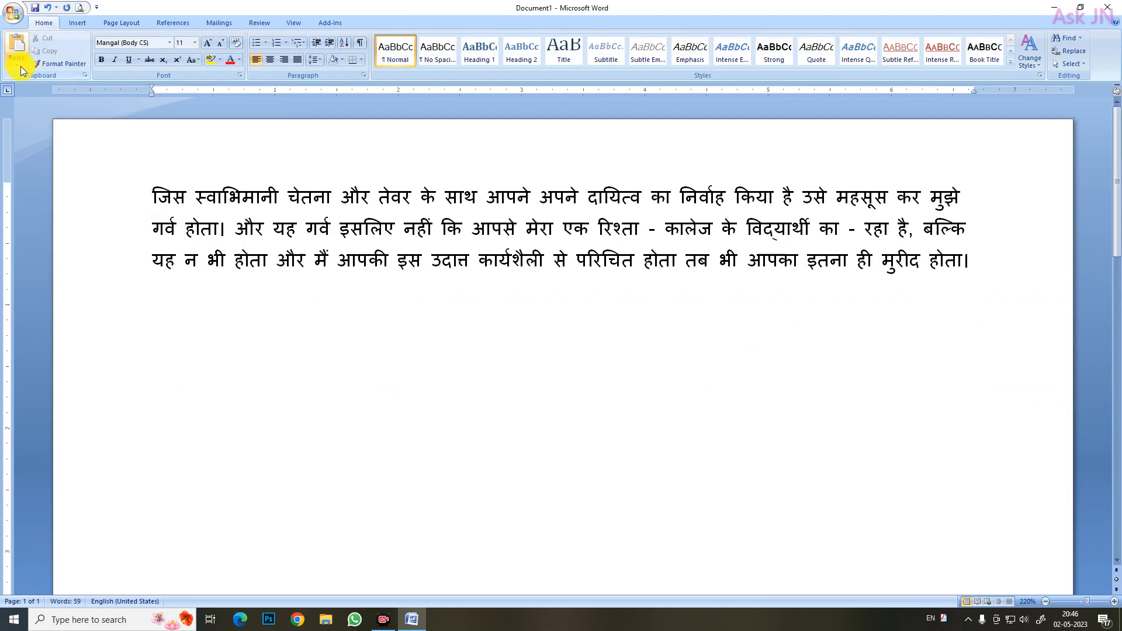
Paste the copied text below the paragraph with Paste Special as a Paste link in HTML Format
{"action": "left_click", "coordinate": [16, 64]}
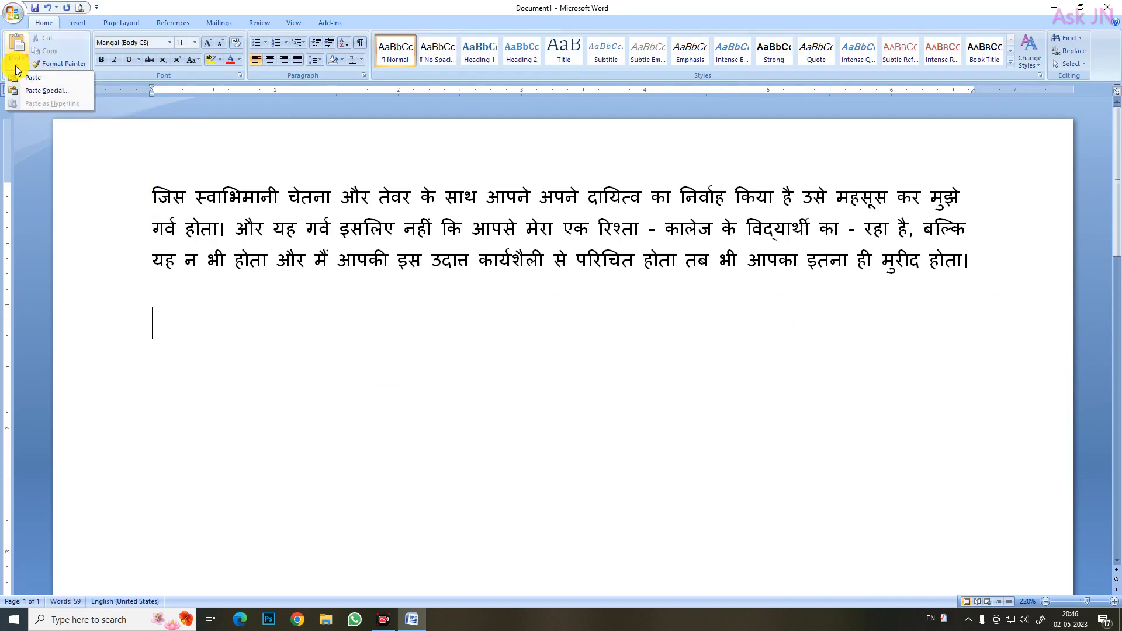
{"action": "left_click", "coordinate": [37, 92]}
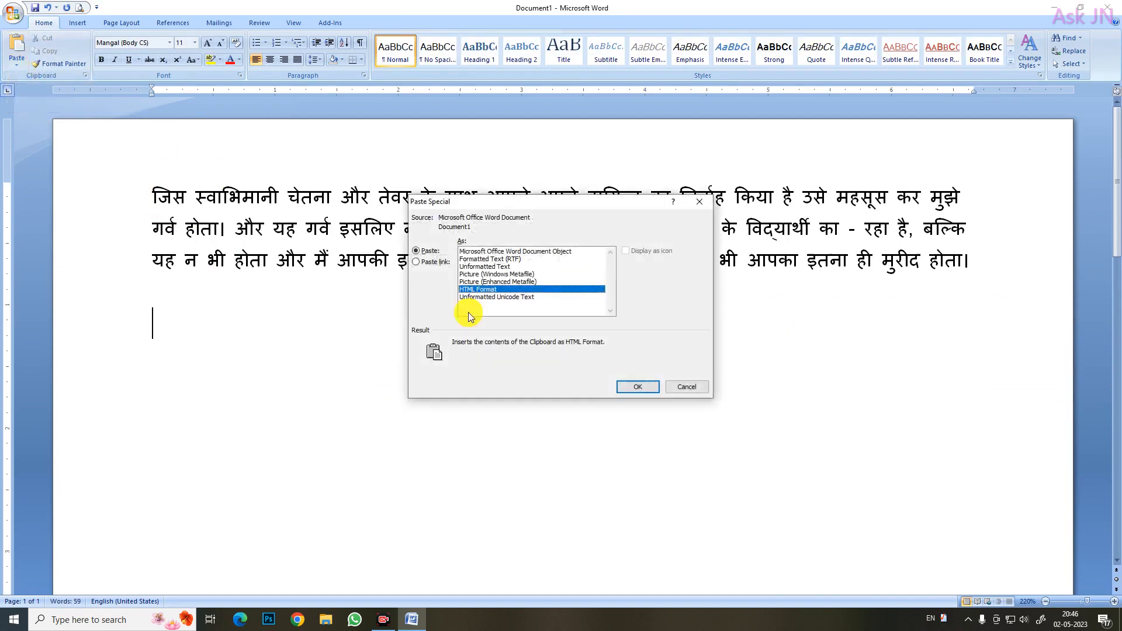
{"action": "left_click", "coordinate": [419, 263]}
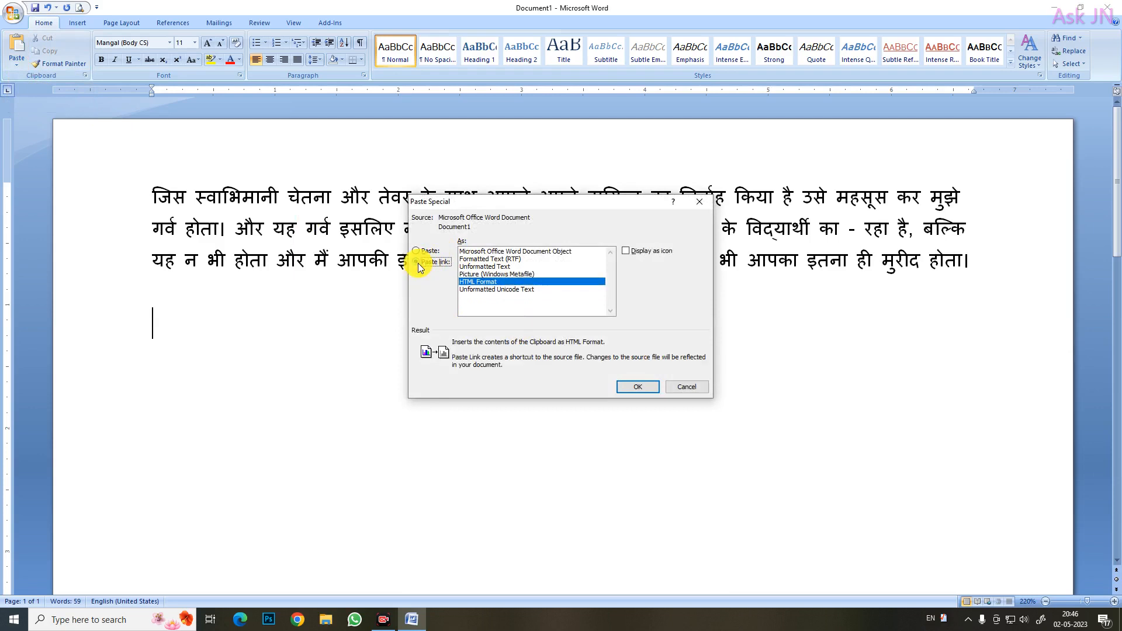
{"action": "left_click", "coordinate": [636, 388]}
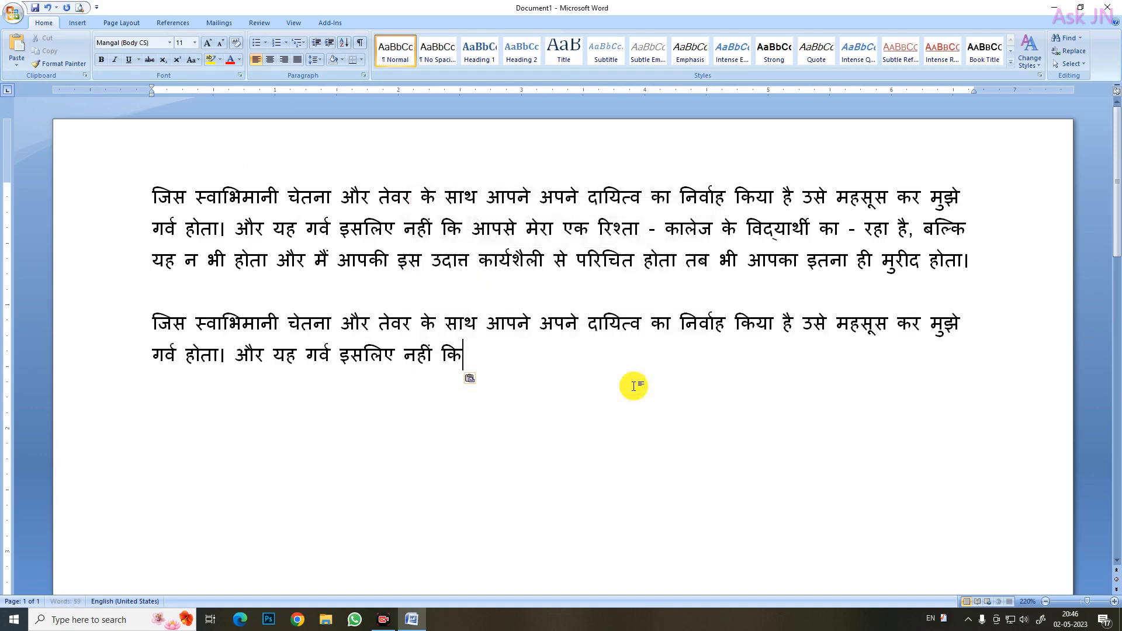
Examine how the linked text below the paragraph is highlighted when the cursor is placed in it or it is selected
{"action": "left_click", "coordinate": [256, 325]}
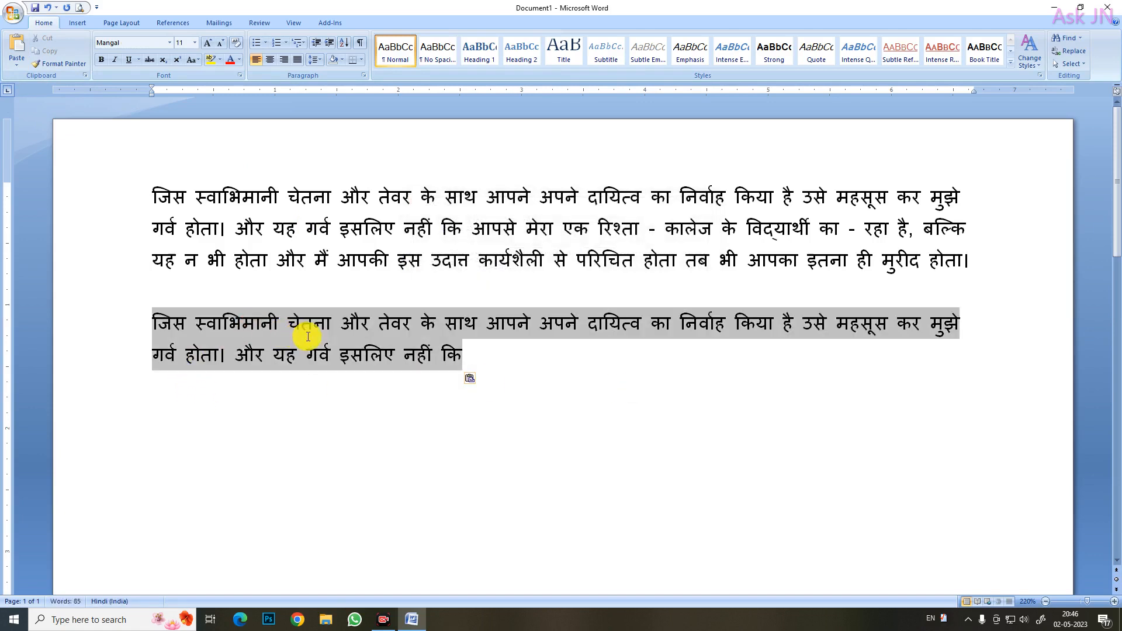
{"action": "left_click", "coordinate": [665, 457]}
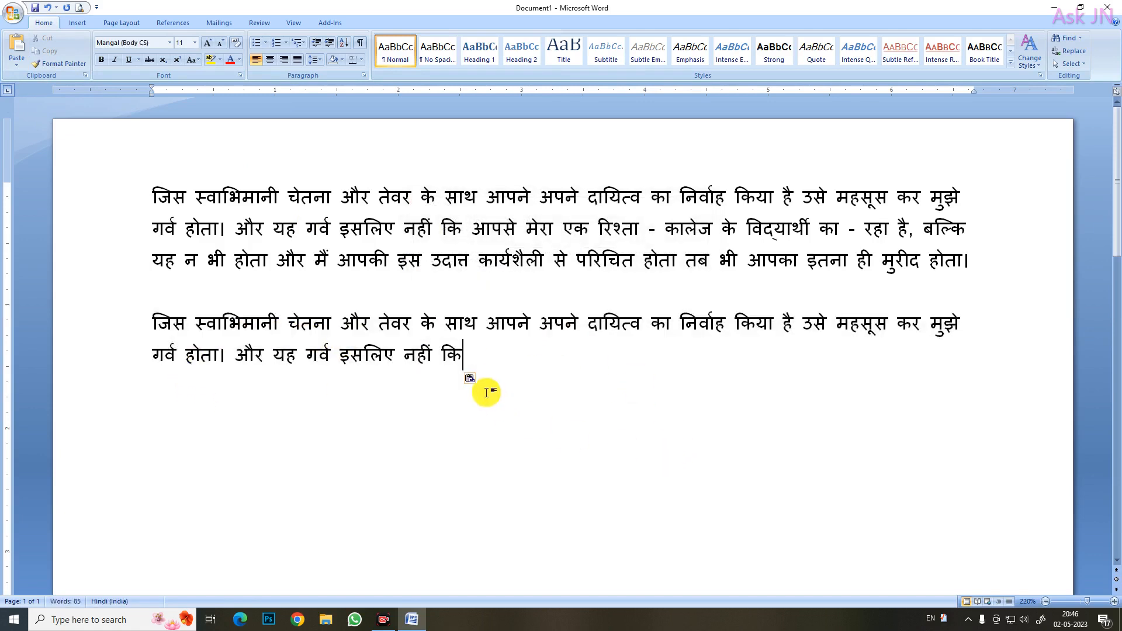
{"action": "left_click", "coordinate": [517, 320]}
{"action": "left_click", "coordinate": [601, 452]}
{"action": "left_click", "coordinate": [372, 323]}
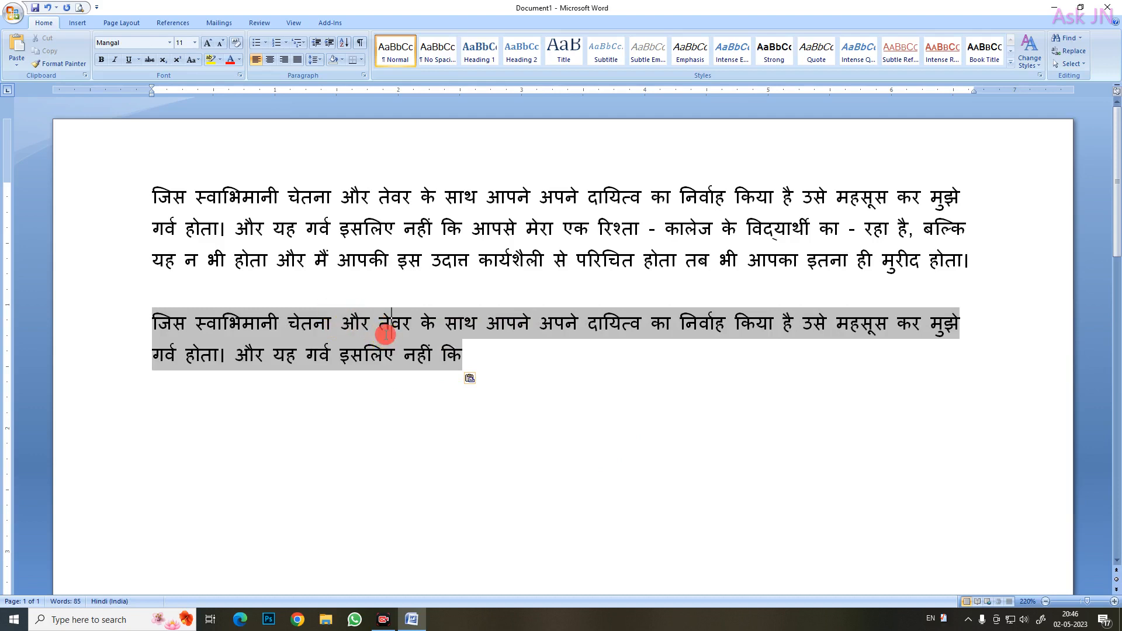
{"action": "left_click", "coordinate": [314, 327]}
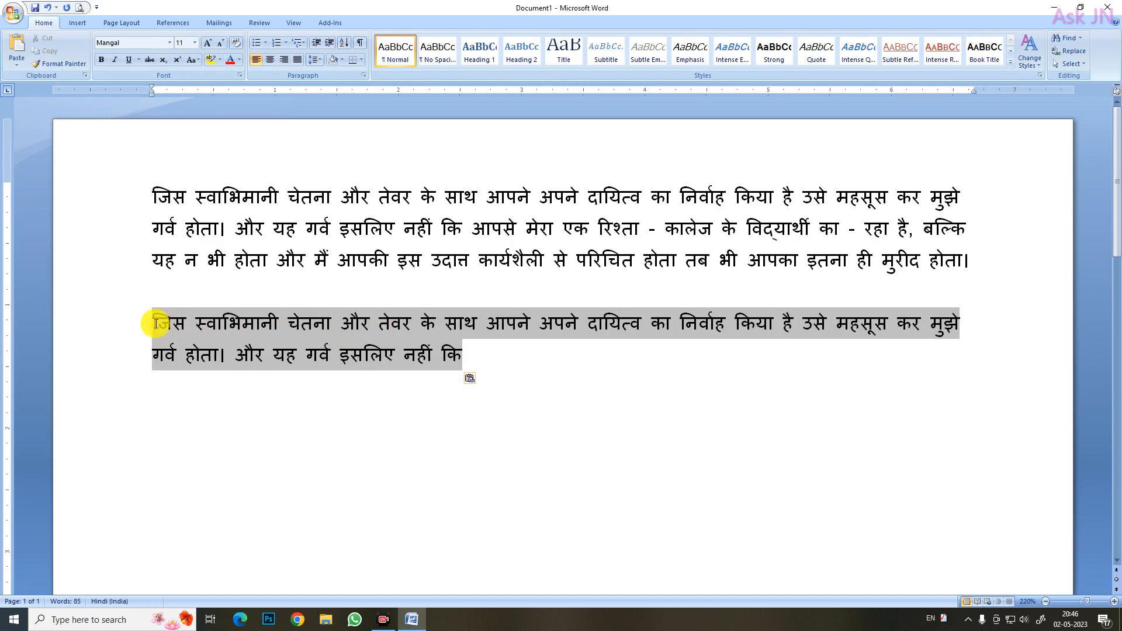
{"action": "mouse_move", "coordinate": [156, 323]}
{"action": "left_mouse_down"}
{"action": "mouse_move", "coordinate": [200, 343]}
{"action": "mouse_move", "coordinate": [461, 363]}
{"action": "left_mouse_up"}
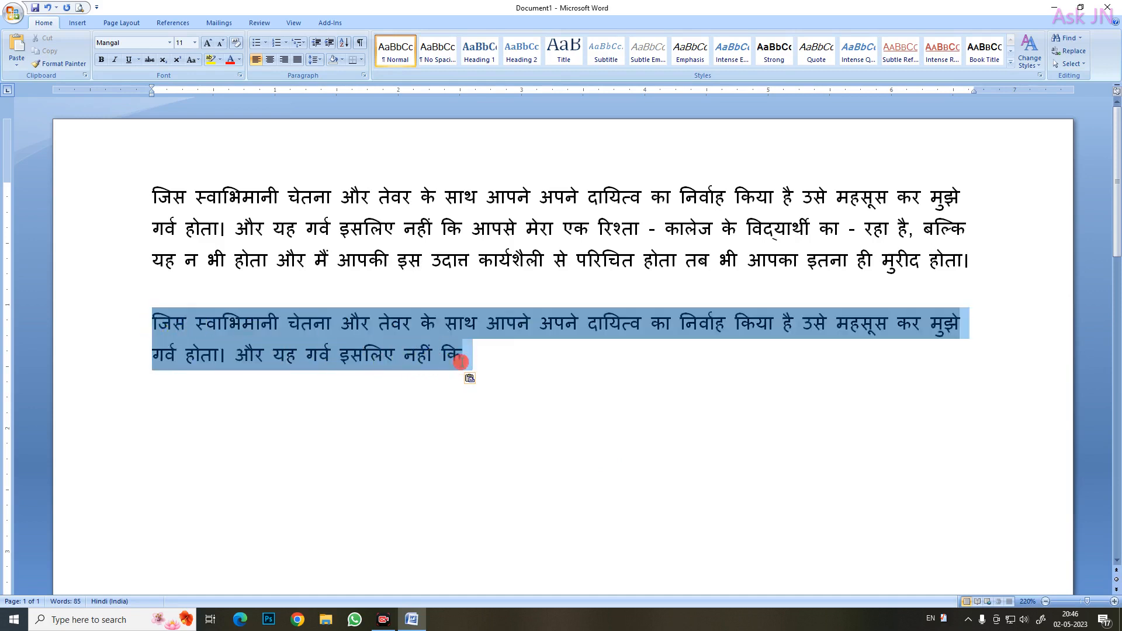
{"action": "left_click", "coordinate": [460, 362]}
{"action": "left_click", "coordinate": [379, 342]}
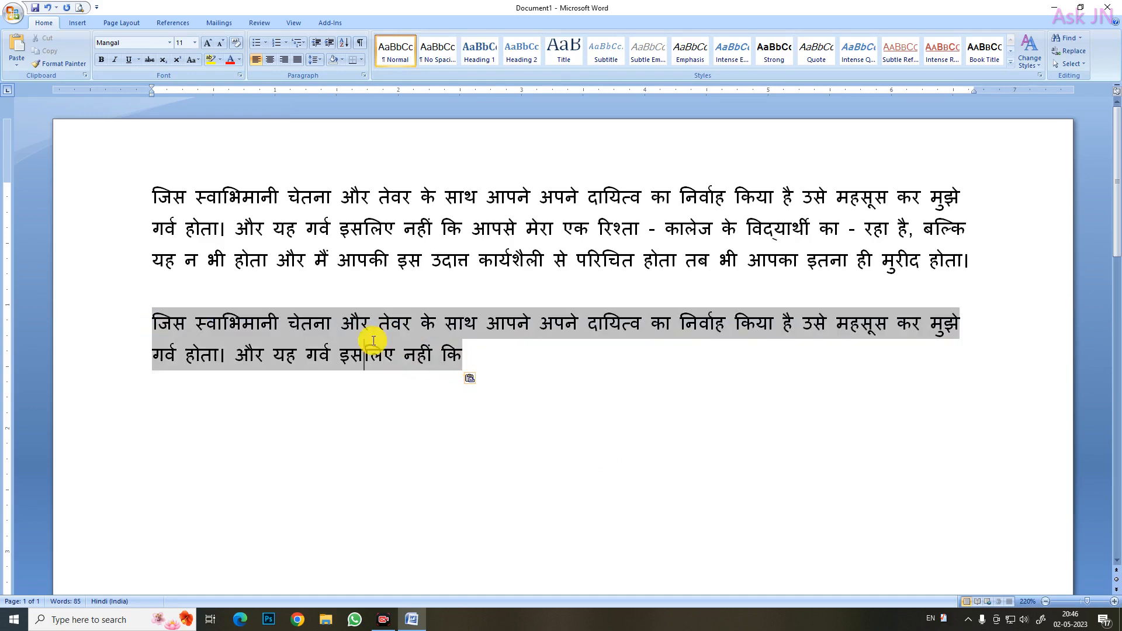
Switch to Hindi input, insert राम before और in the source paragraph's first line, and check the linked copy
{"action": "left_click", "coordinate": [301, 197]}
{"action": "left_click", "coordinate": [344, 199]}
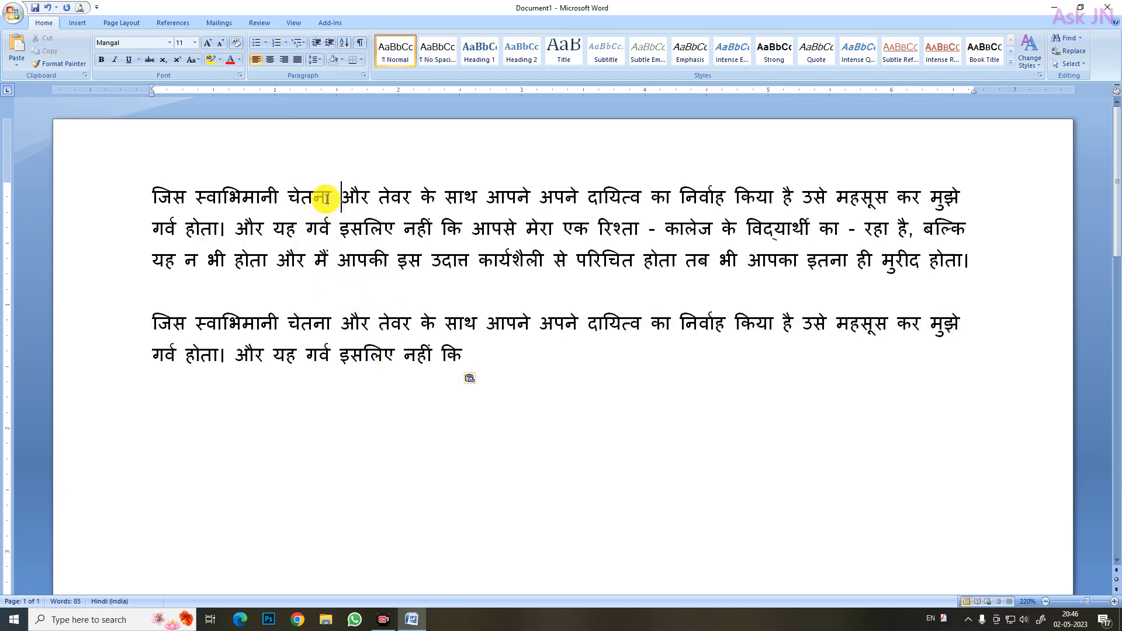
{"action": "key", "text": "super+space"}
{"action": "type", "text": "रा"}
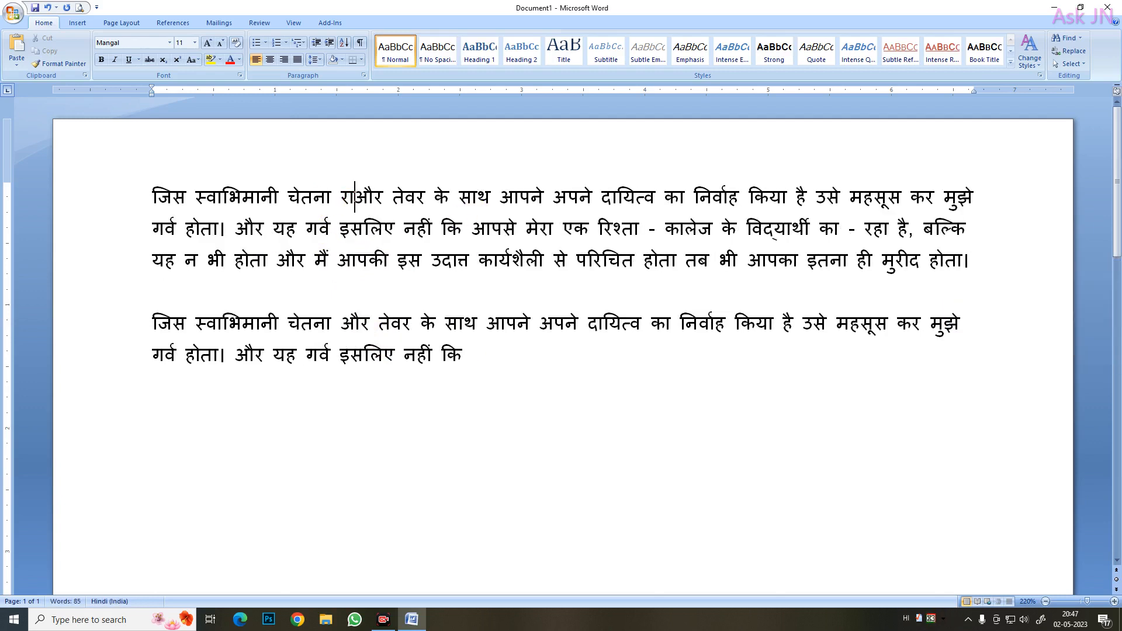
{"action": "type", "text": "म"}
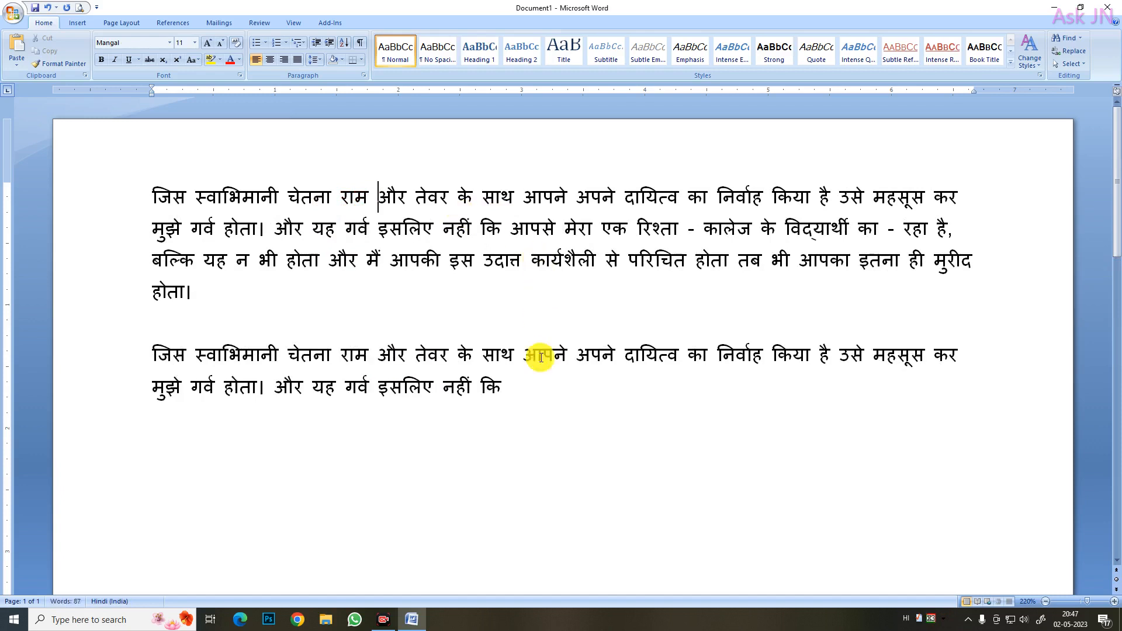
{"action": "left_click", "coordinate": [549, 433]}
{"action": "triple_click", "coordinate": [353, 365]}
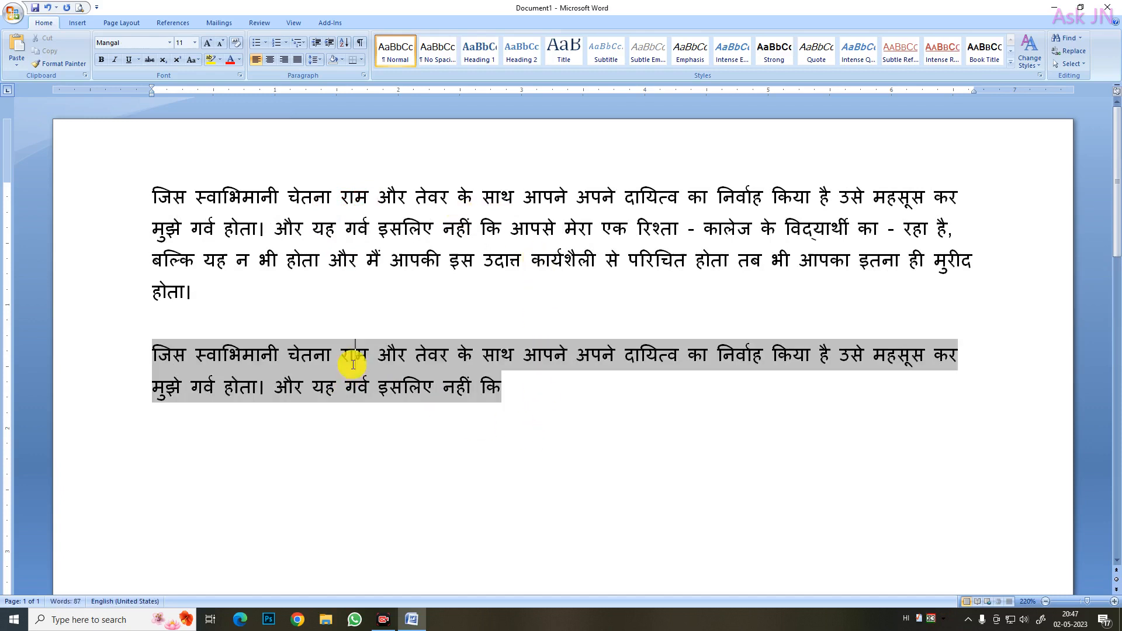
Switch back to English input and insert Tamas after राम in the source paragraph's first line
{"action": "left_click", "coordinate": [380, 214]}
{"action": "key", "text": "super+space"}
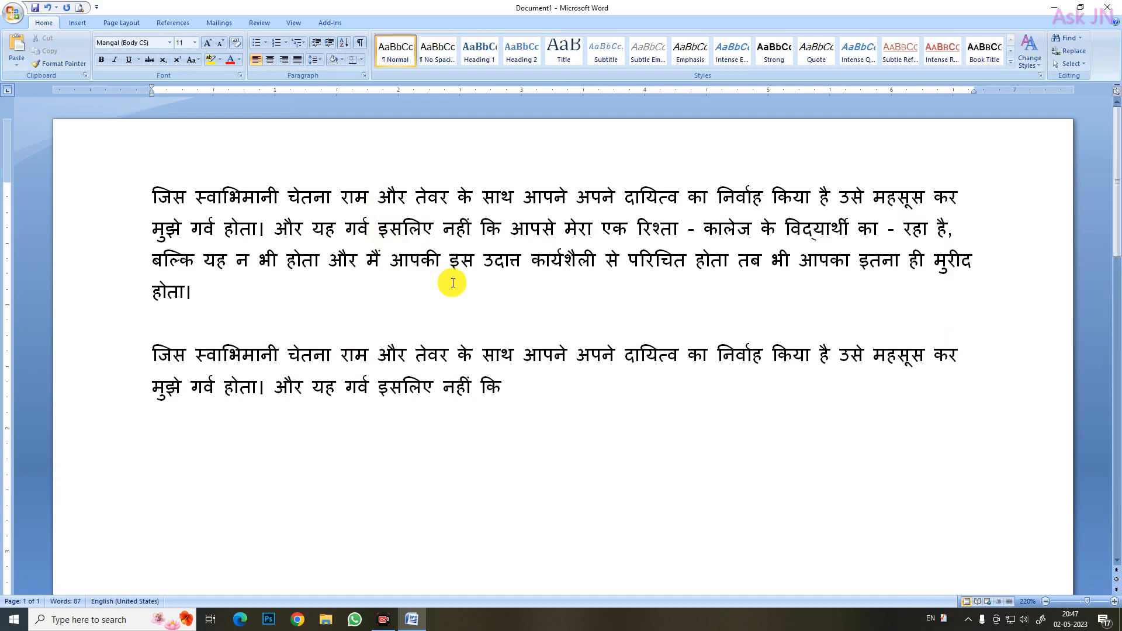
{"action": "type", "text": "Tamas"}
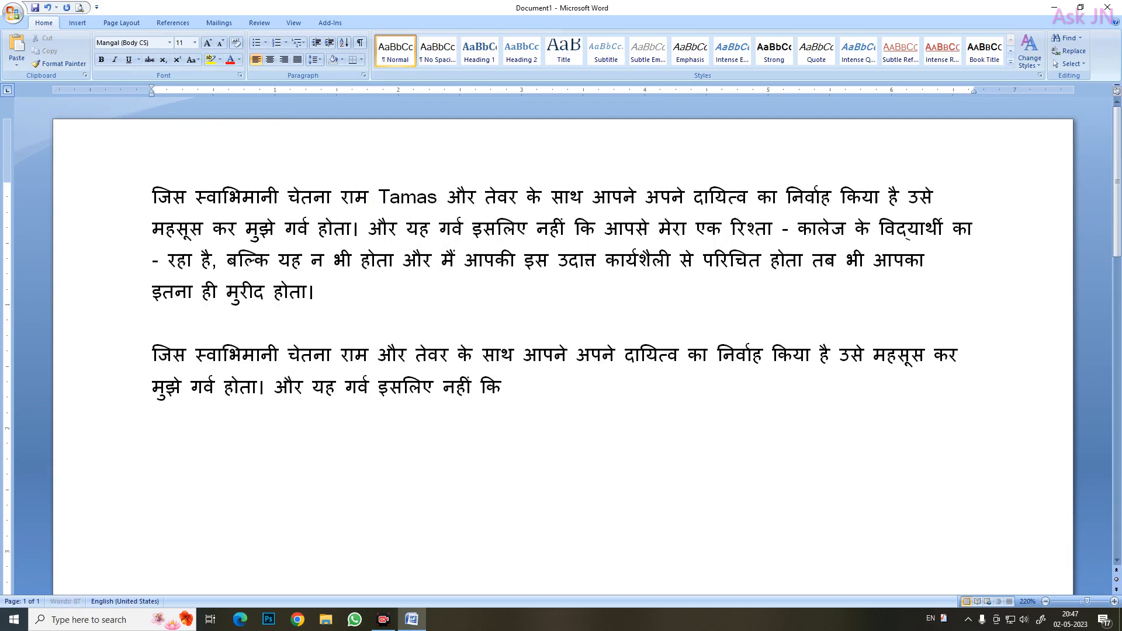
Update the linked copy below the source paragraph to match its edited text, and check the linked block by selecting it
{"action": "left_click", "coordinate": [566, 408]}
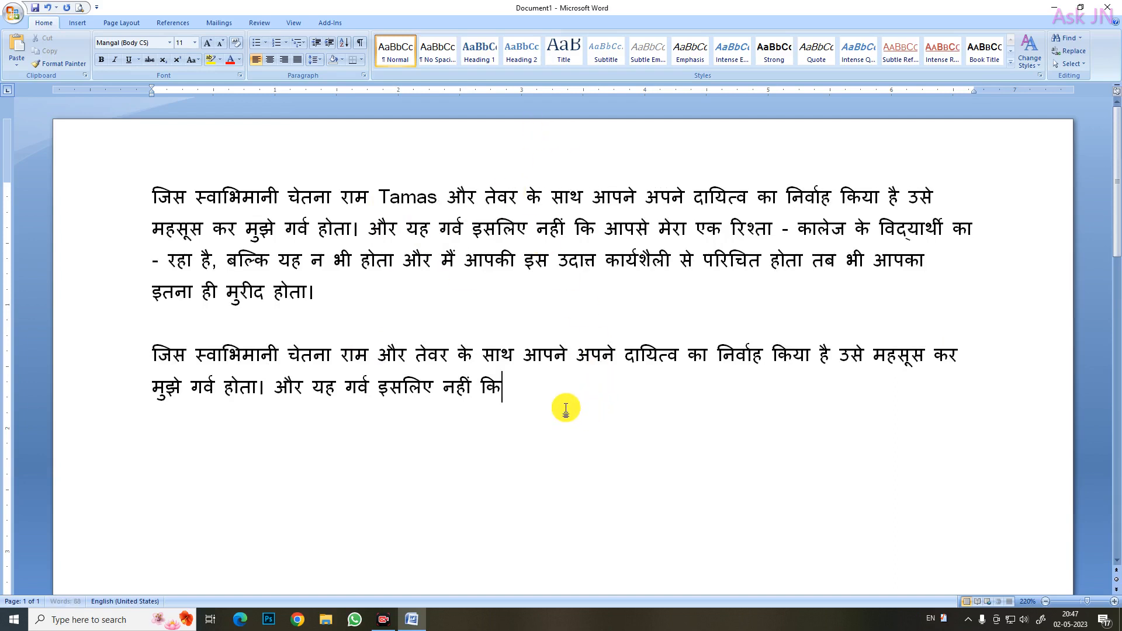
{"action": "left_click", "coordinate": [443, 373]}
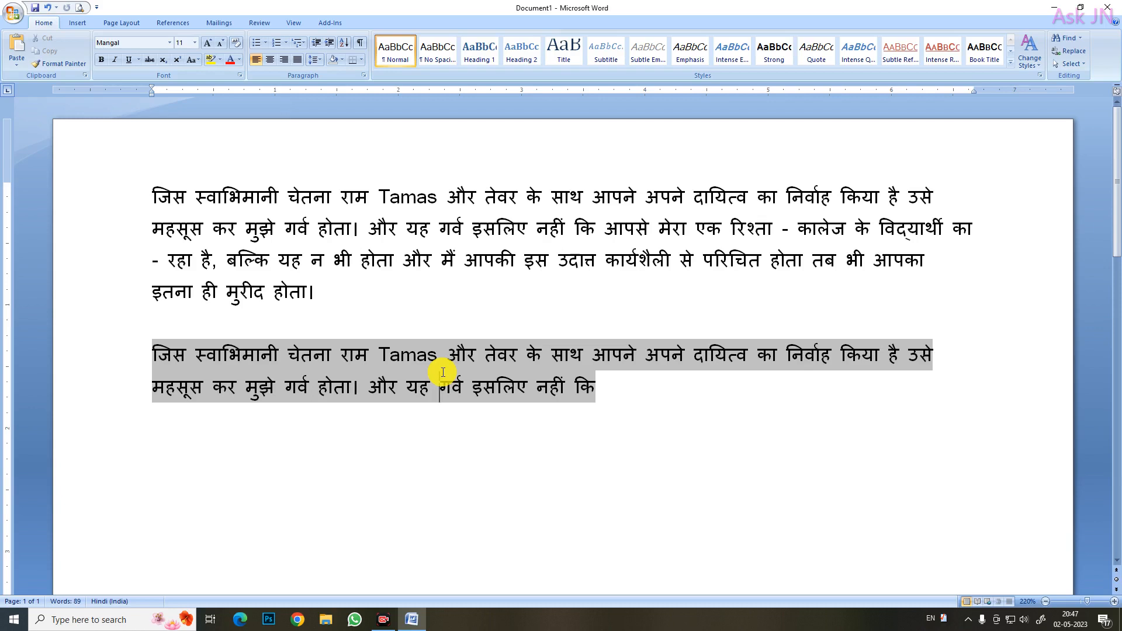
{"action": "left_click", "coordinate": [613, 391]}
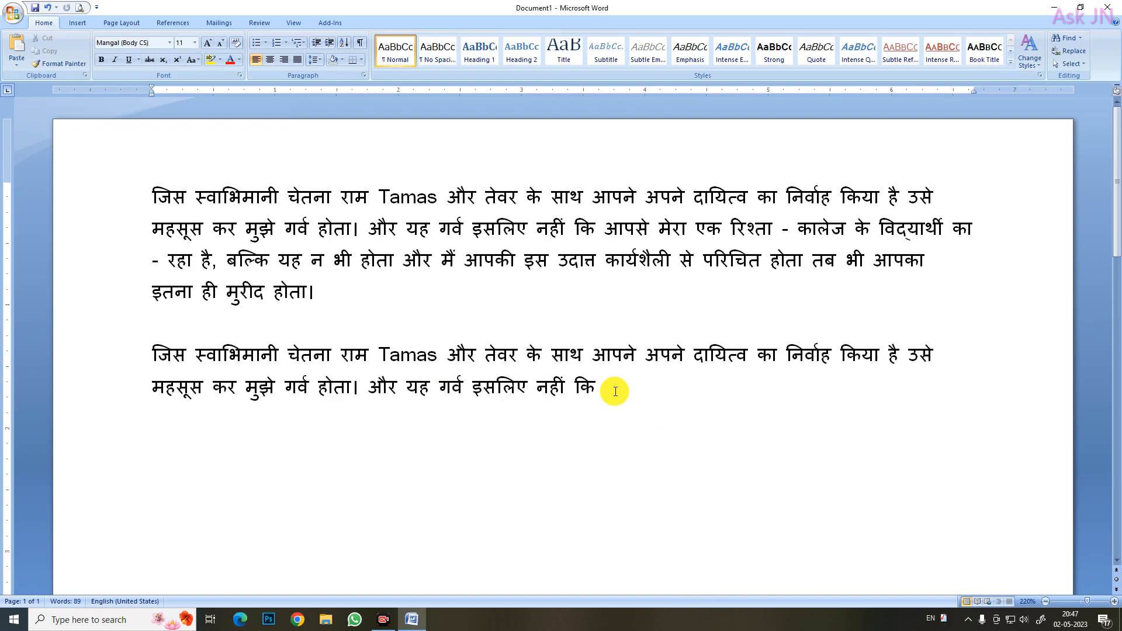
{"action": "triple_click", "coordinate": [338, 355]}
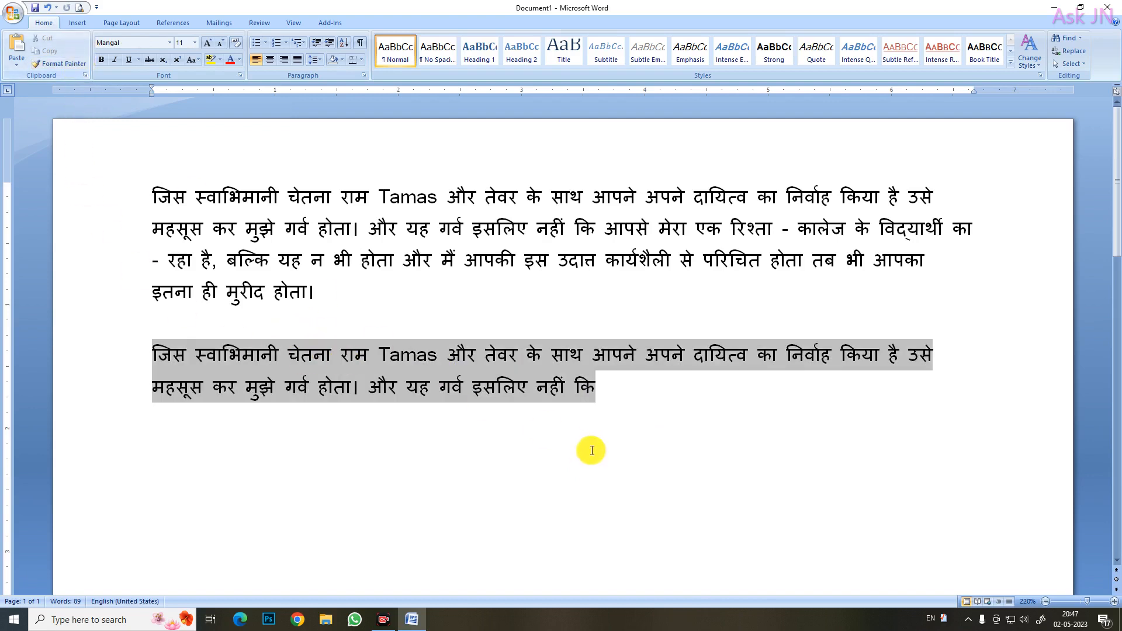
{"action": "left_click", "coordinate": [618, 391]}
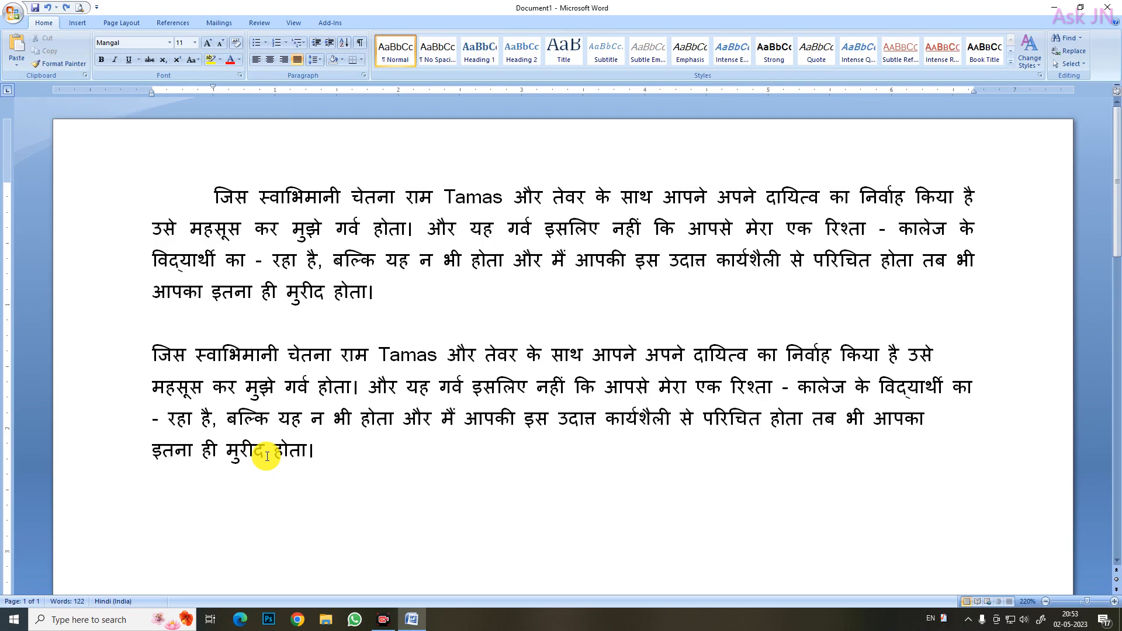
Compare the alignment and first-line indent of the upper and lower paragraphs by placing the cursor in each
{"action": "left_click", "coordinate": [569, 228]}
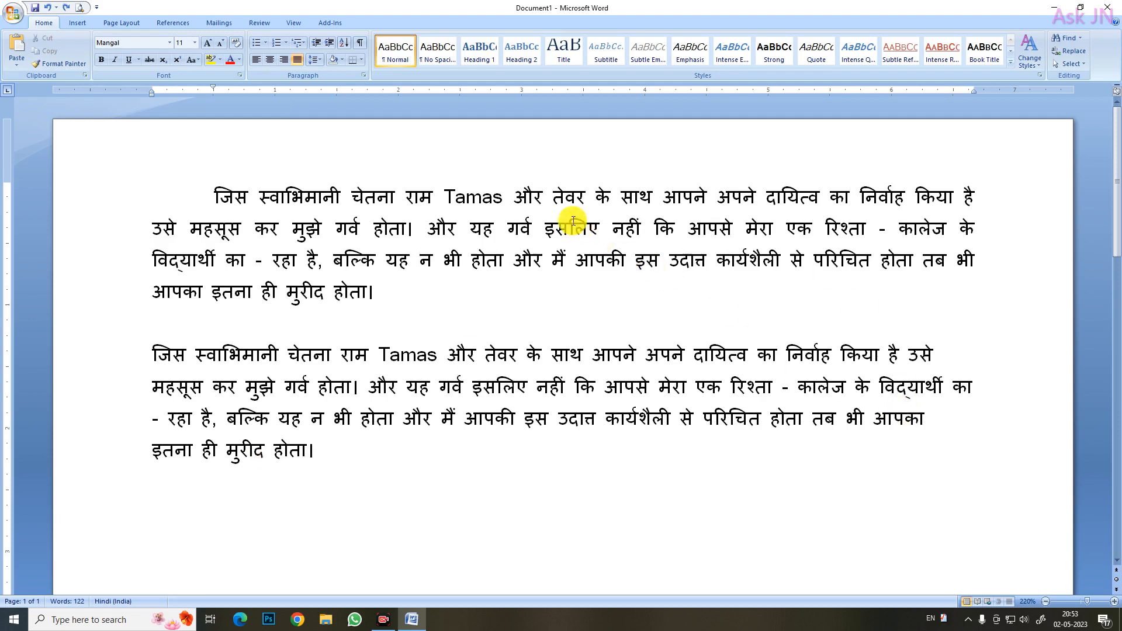
{"action": "left_click", "coordinate": [304, 197]}
{"action": "left_click", "coordinate": [337, 285]}
{"action": "left_click", "coordinate": [374, 287]}
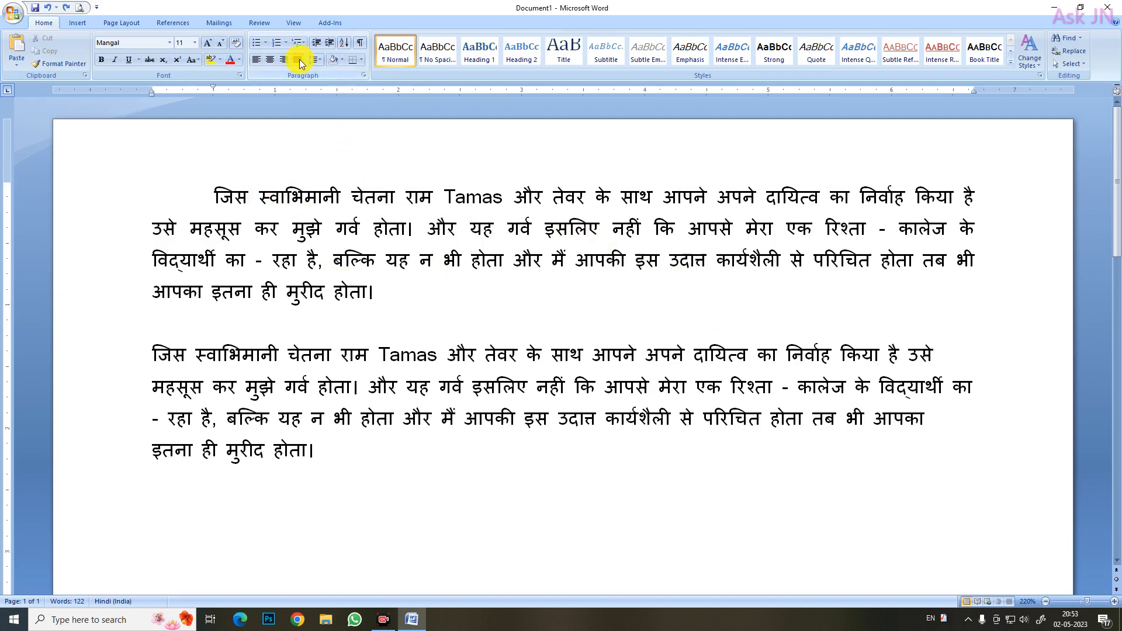
{"action": "left_click", "coordinate": [604, 388]}
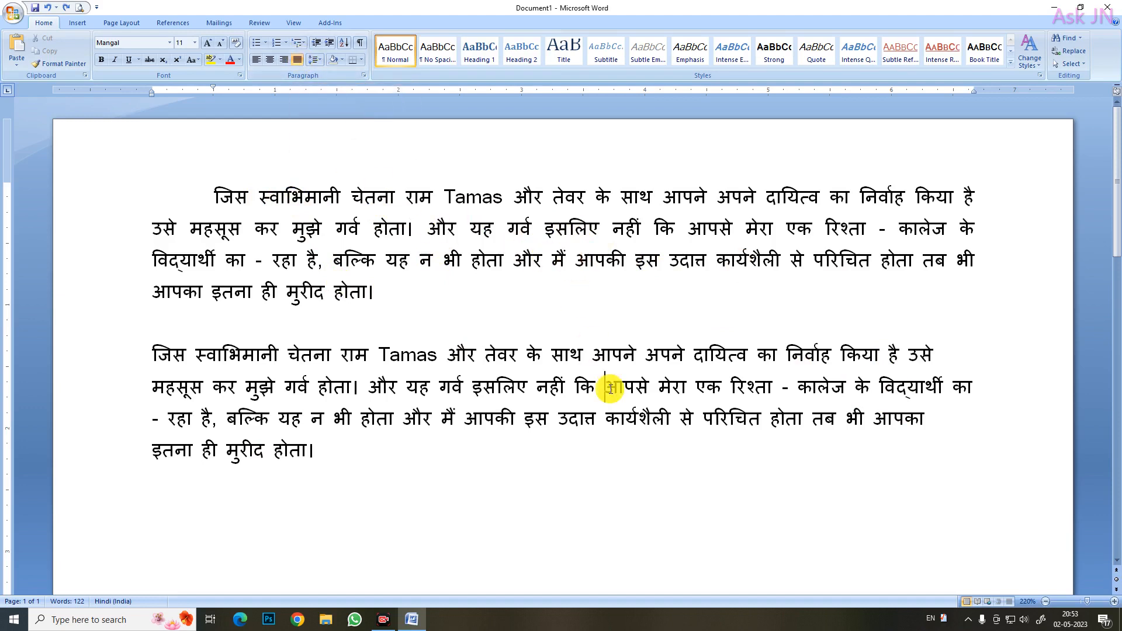
{"action": "left_click", "coordinate": [753, 402]}
{"action": "left_click", "coordinate": [812, 396]}
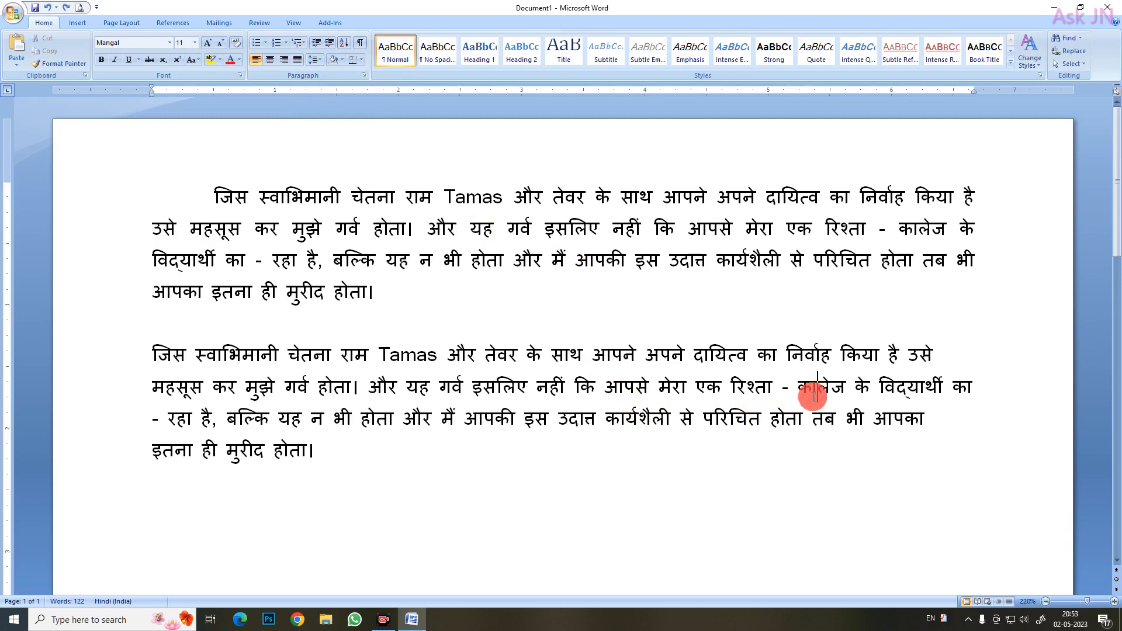
{"action": "left_click", "coordinate": [277, 350]}
{"action": "left_click", "coordinate": [244, 355]}
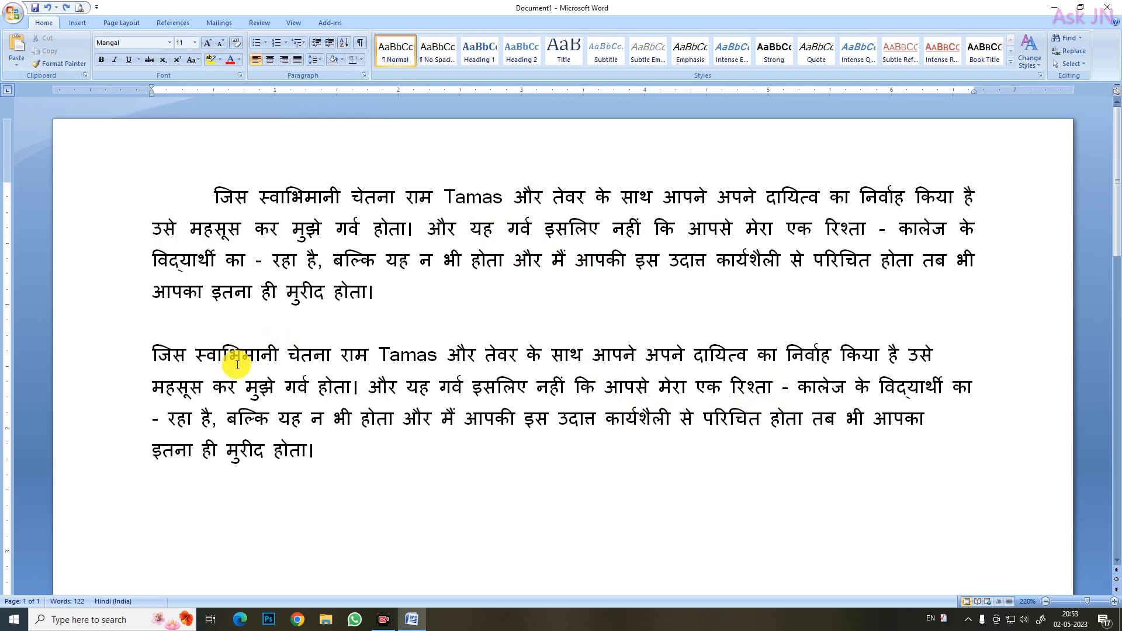
{"action": "left_click", "coordinate": [488, 263]}
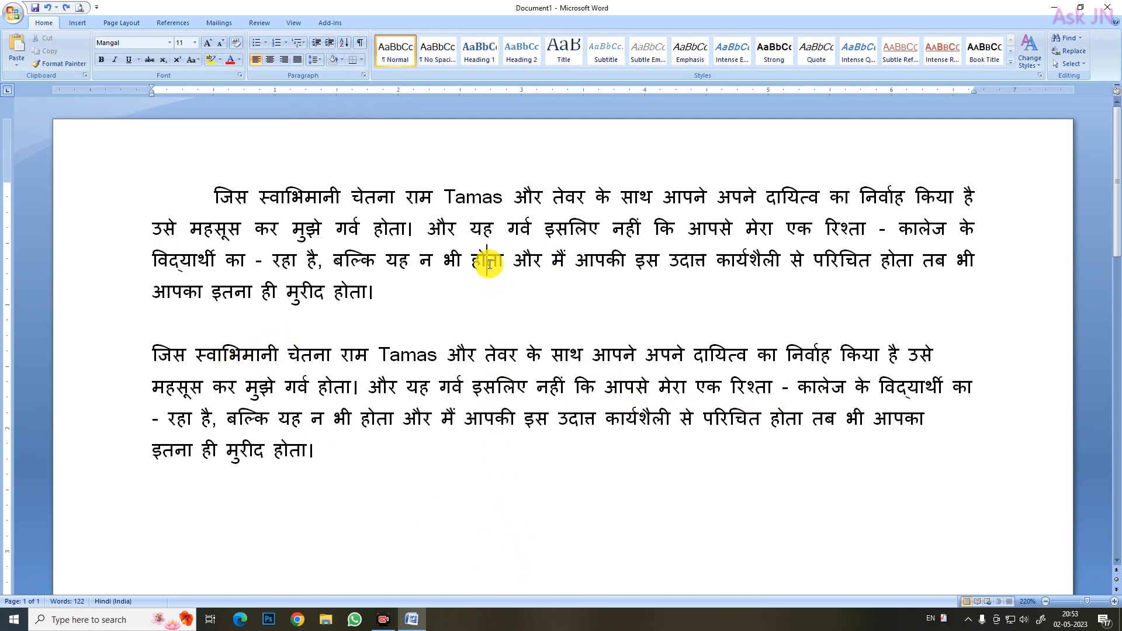
{"action": "left_click", "coordinate": [512, 372]}
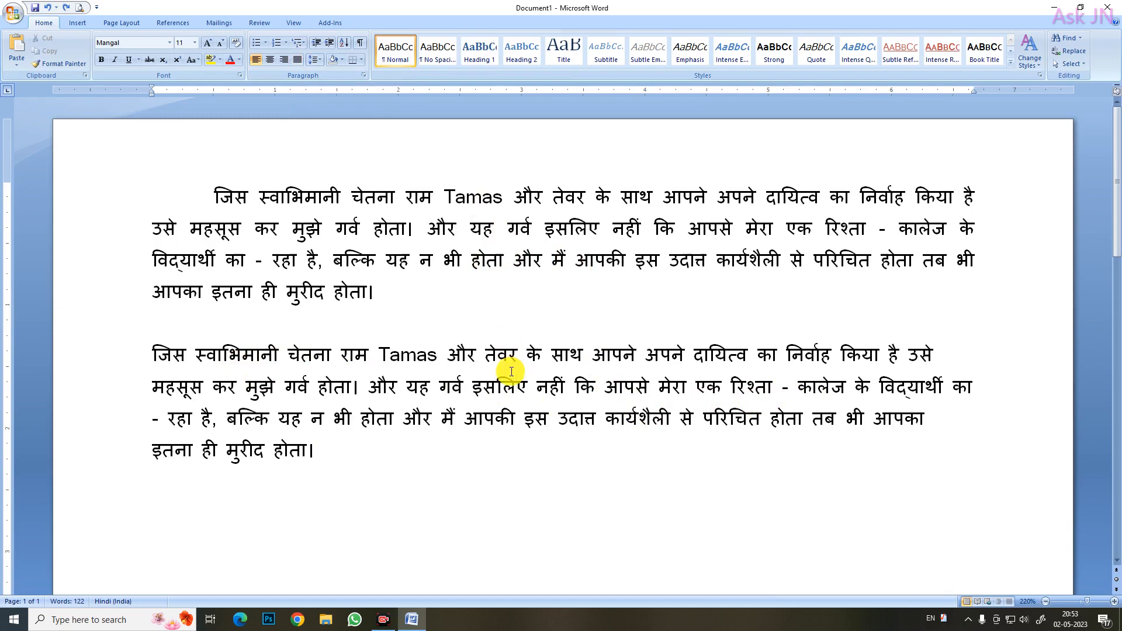
{"action": "left_click", "coordinate": [526, 232]}
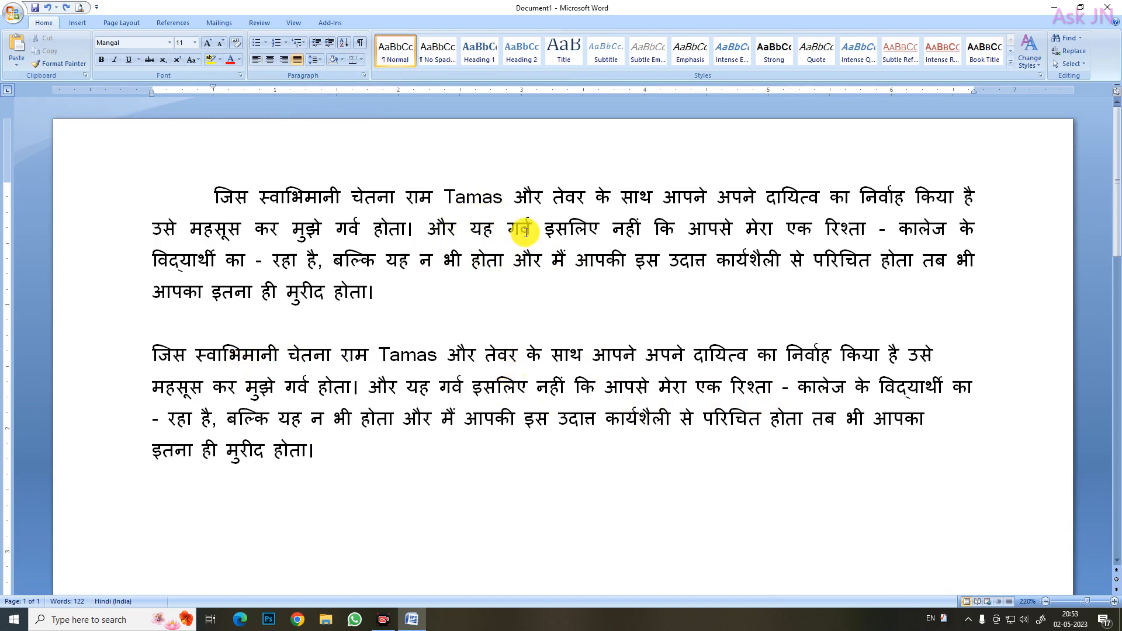
{"action": "left_click", "coordinate": [607, 260]}
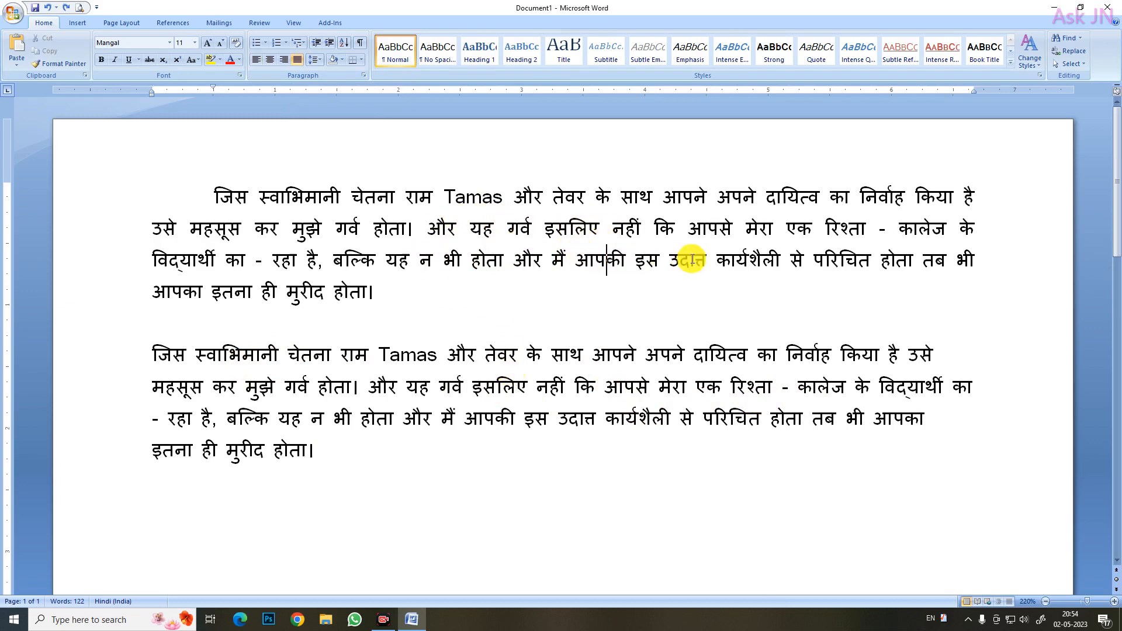
Copy the upper paragraph's formatting onto the lower paragraph with Format Painter, and check both paragraphs
{"action": "left_click", "coordinate": [374, 228]}
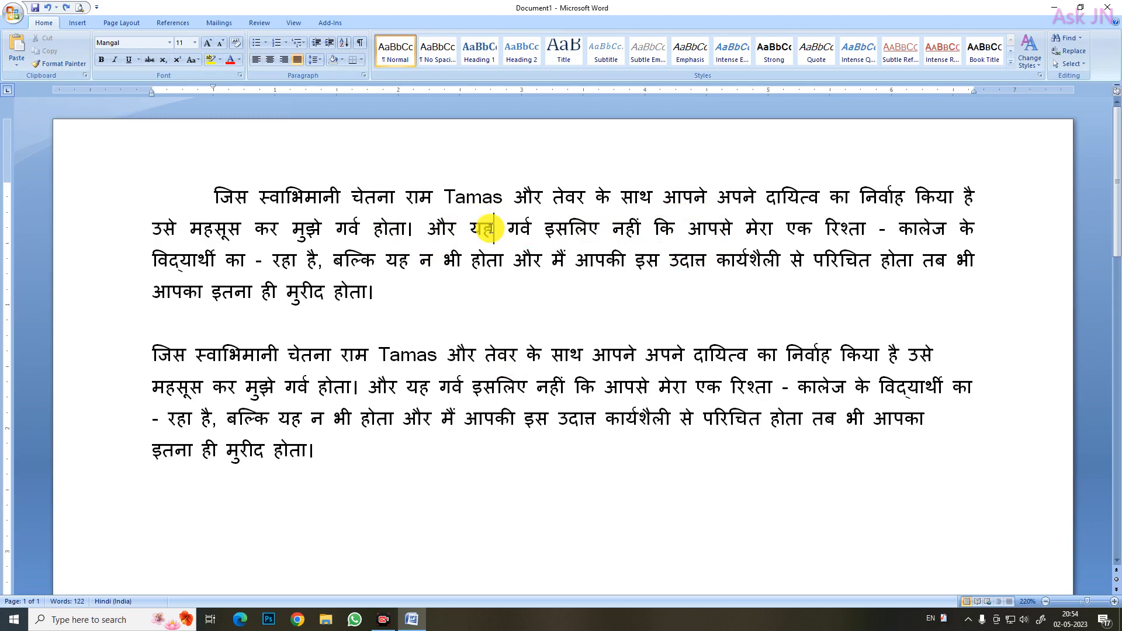
{"action": "left_click", "coordinate": [59, 63]}
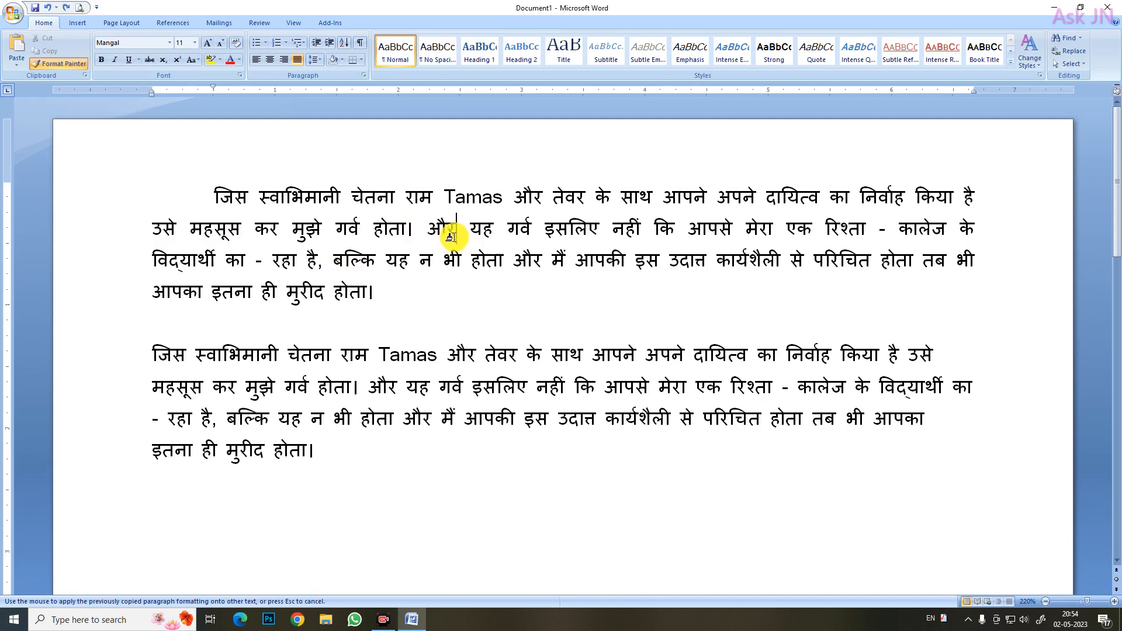
{"action": "left_click", "coordinate": [498, 387]}
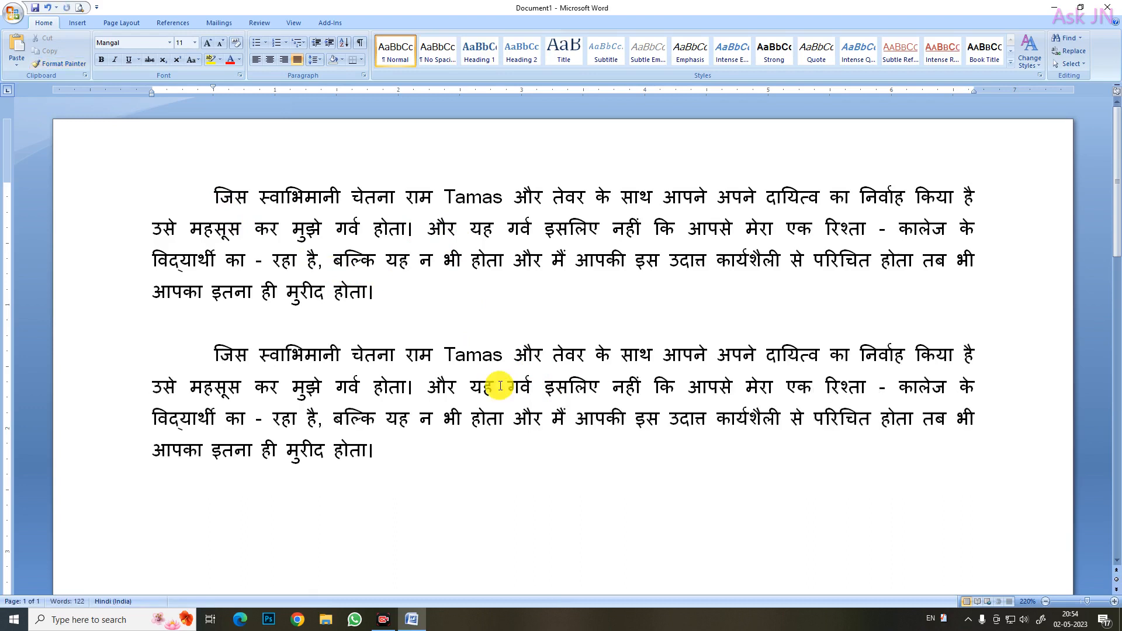
{"action": "left_click", "coordinate": [413, 229]}
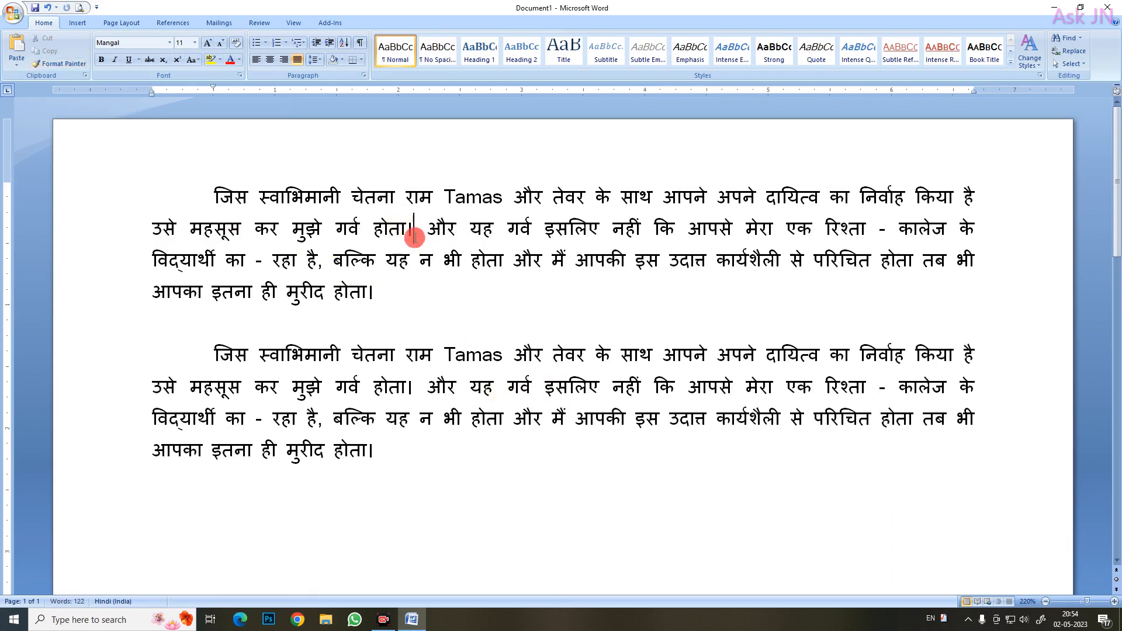
{"action": "left_click", "coordinate": [469, 395]}
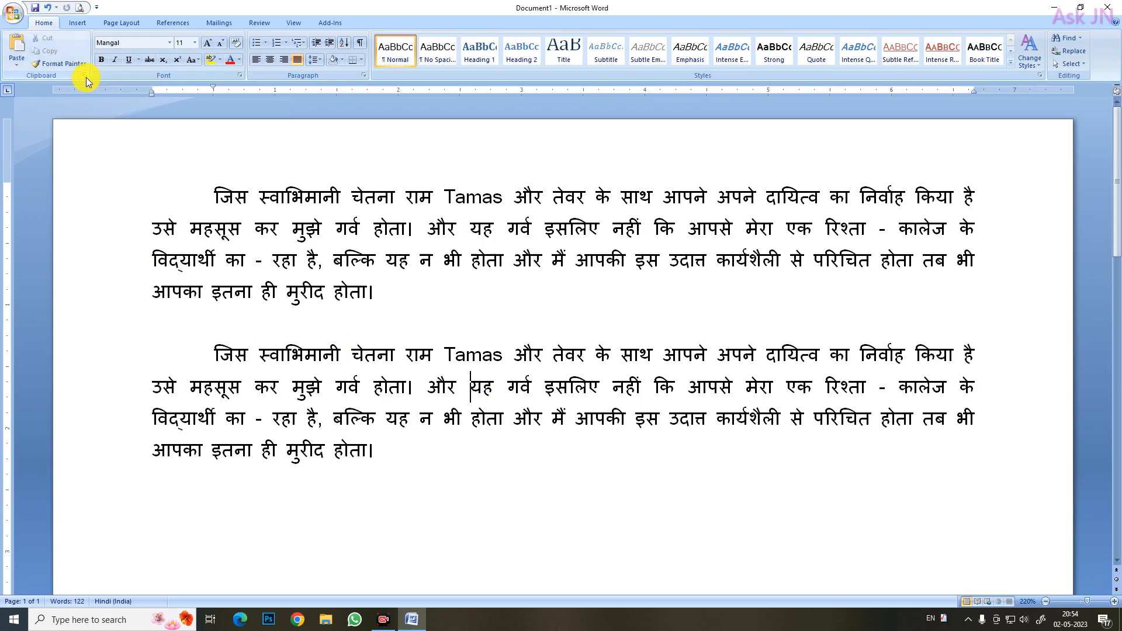
{"action": "left_click", "coordinate": [391, 263]}
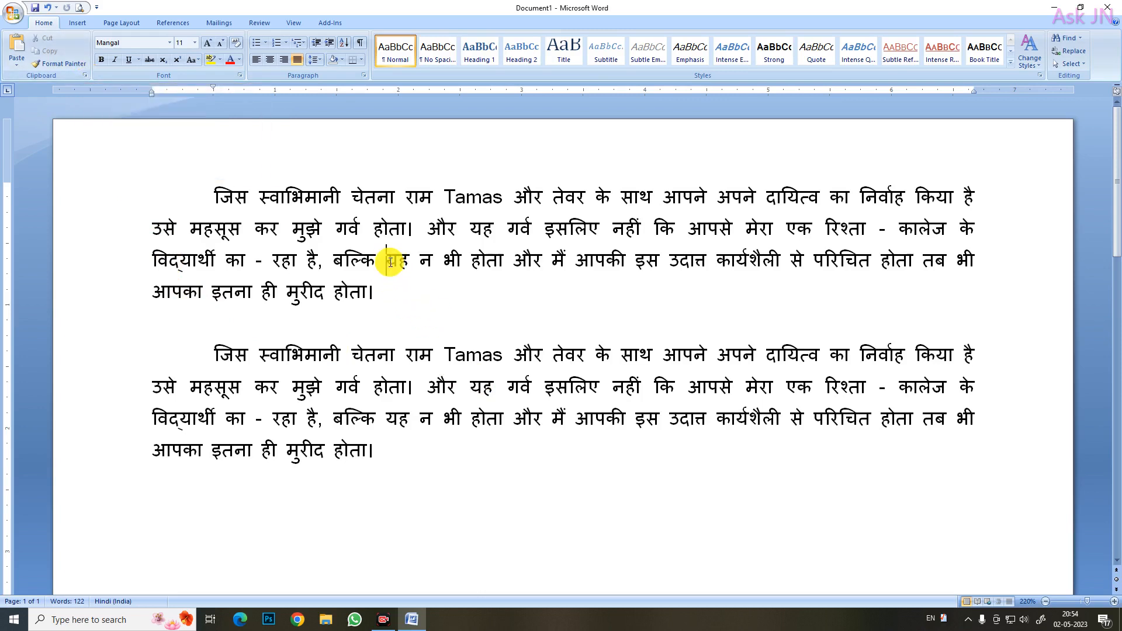